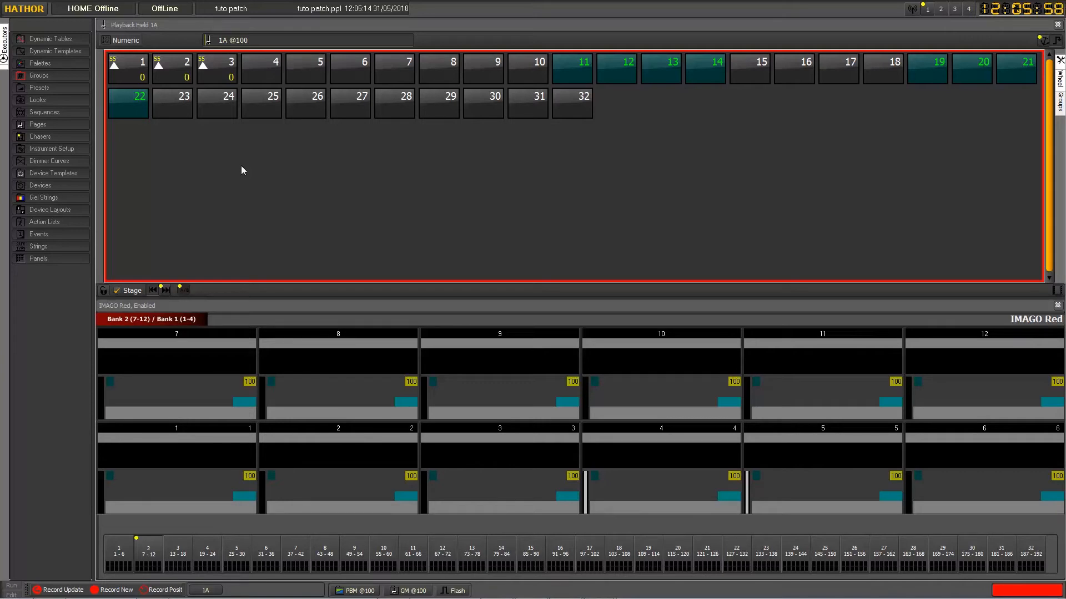
Set the Field A background colour to Maroon in the colour preferences.
click(26, 9)
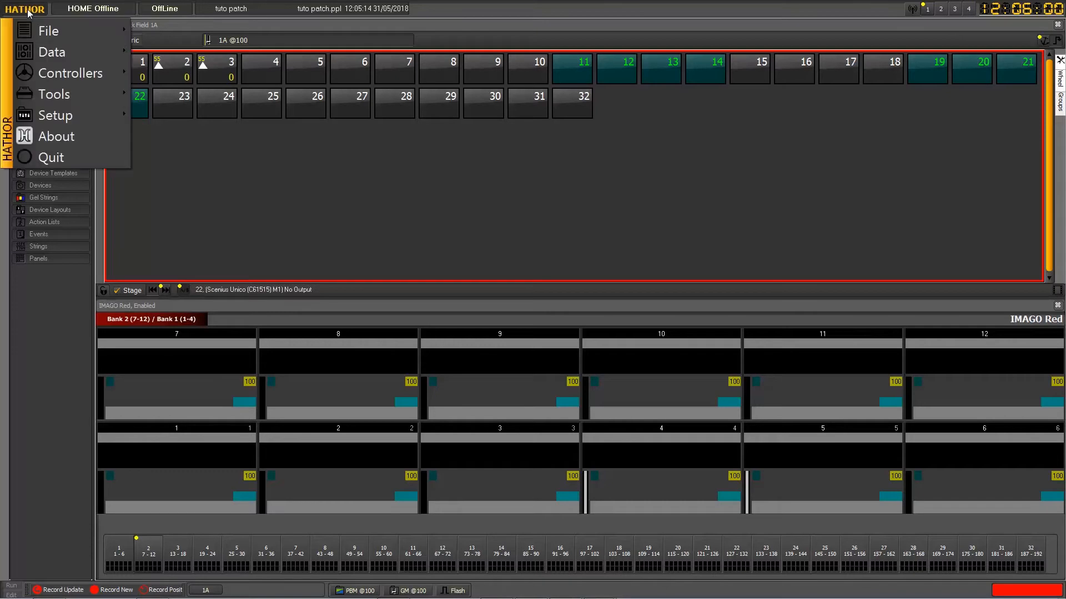
mouse_move(68, 98)
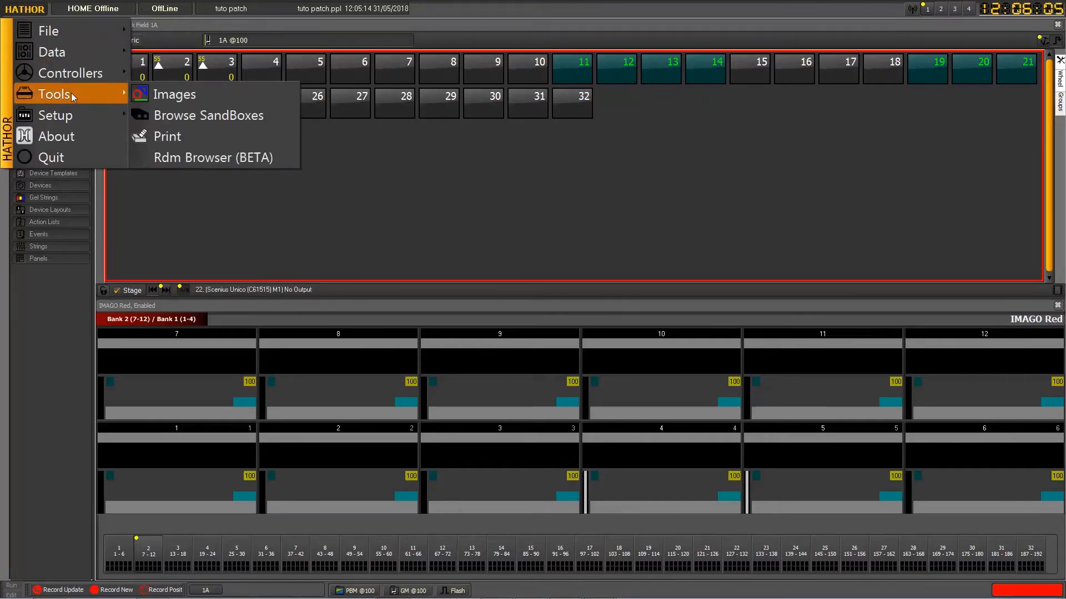
mouse_move(73, 118)
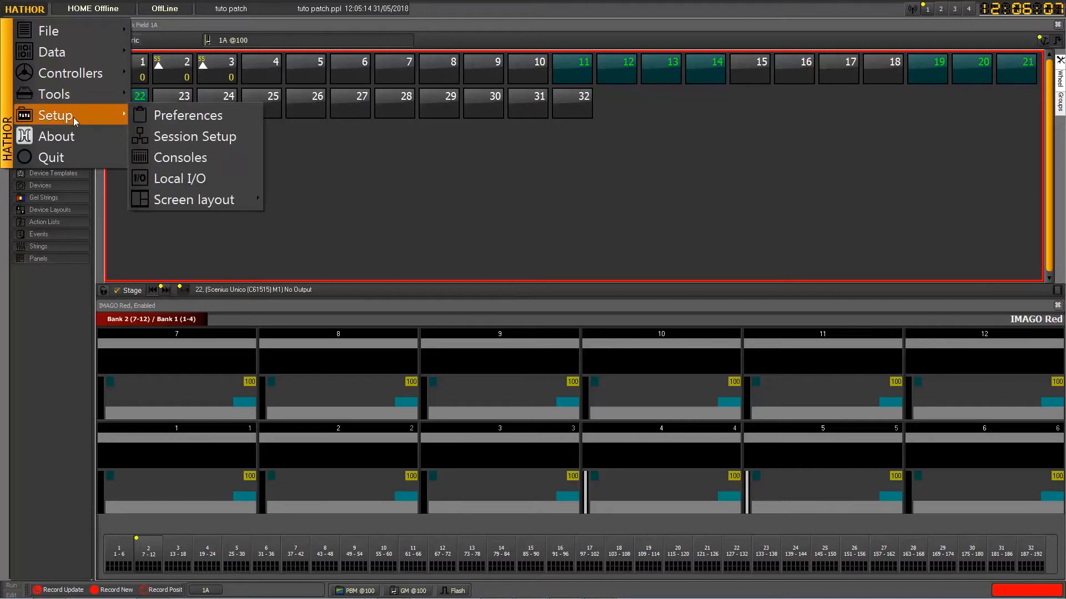
click(160, 121)
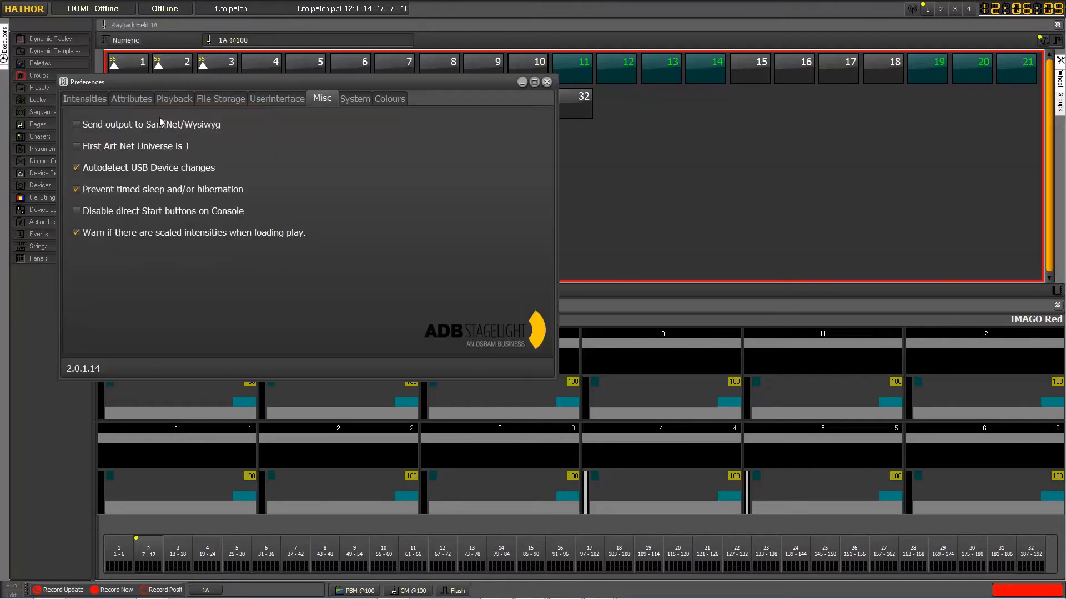
drag(178, 86, 426, 93)
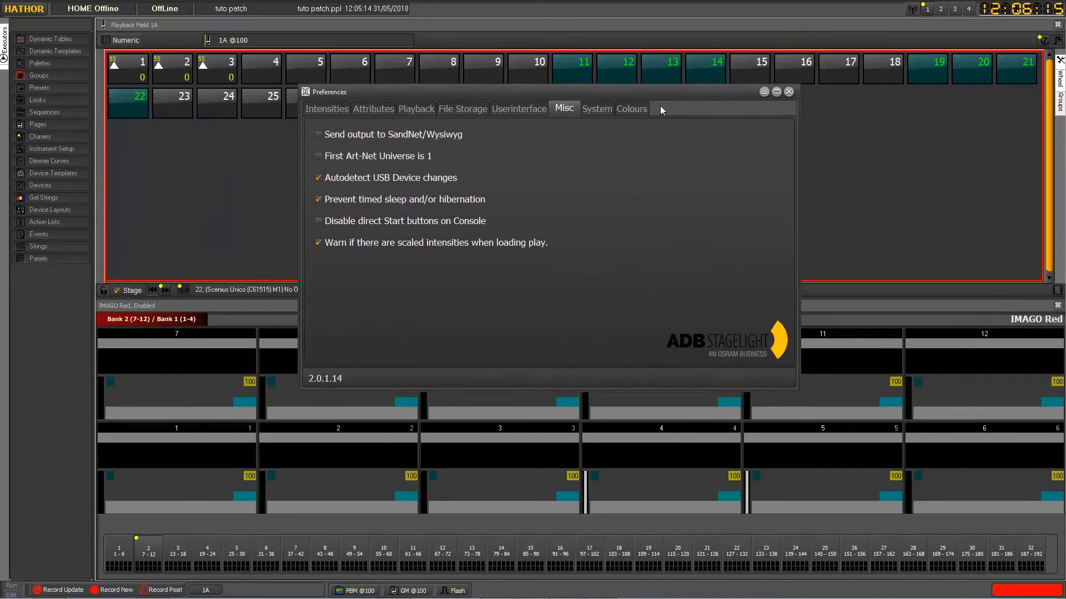
click(637, 109)
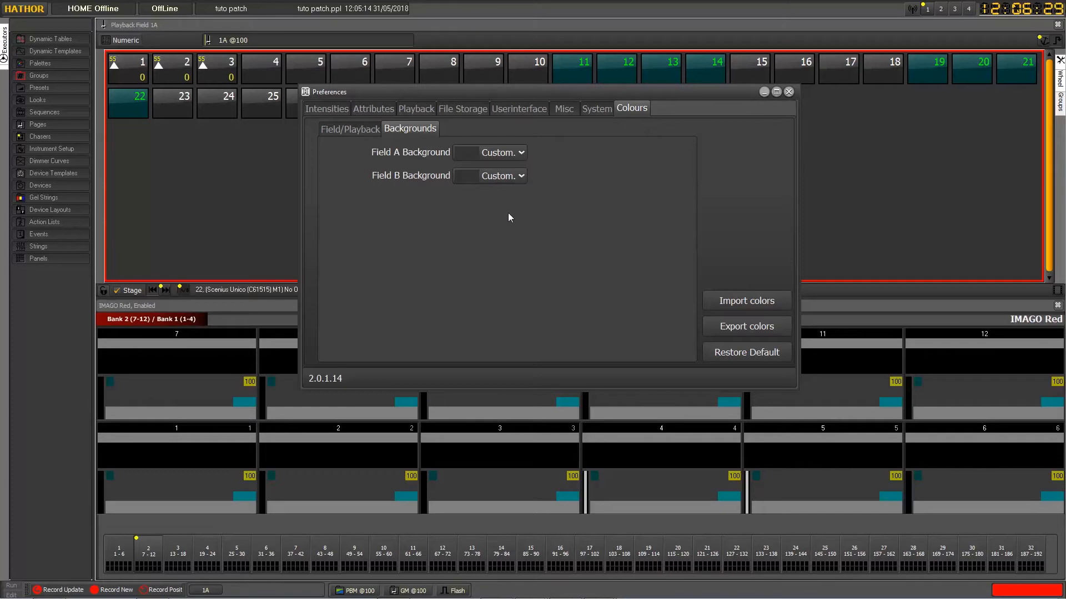
click(521, 154)
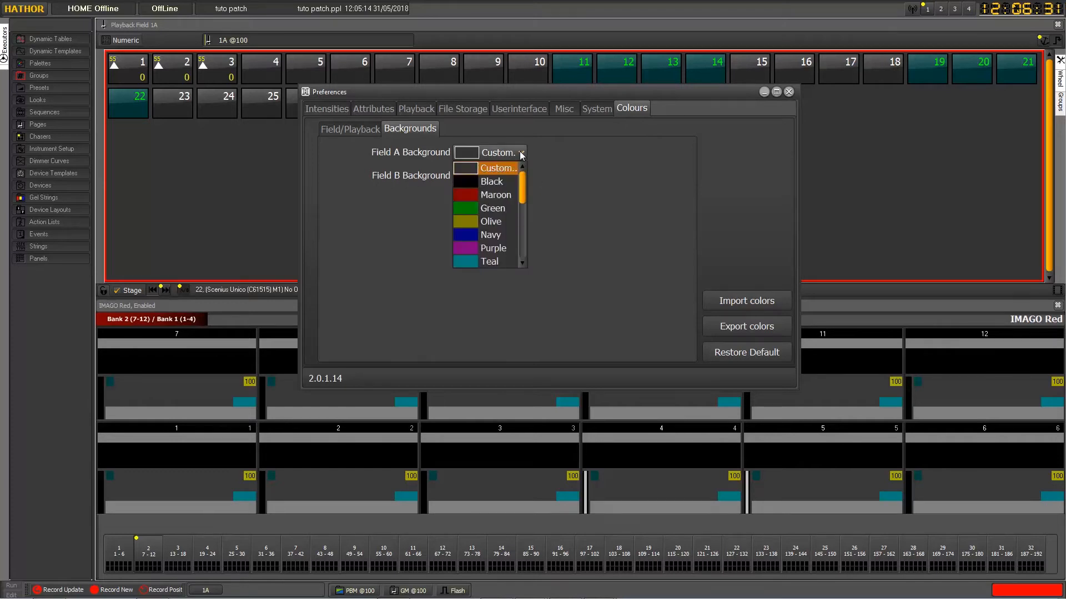
click(492, 195)
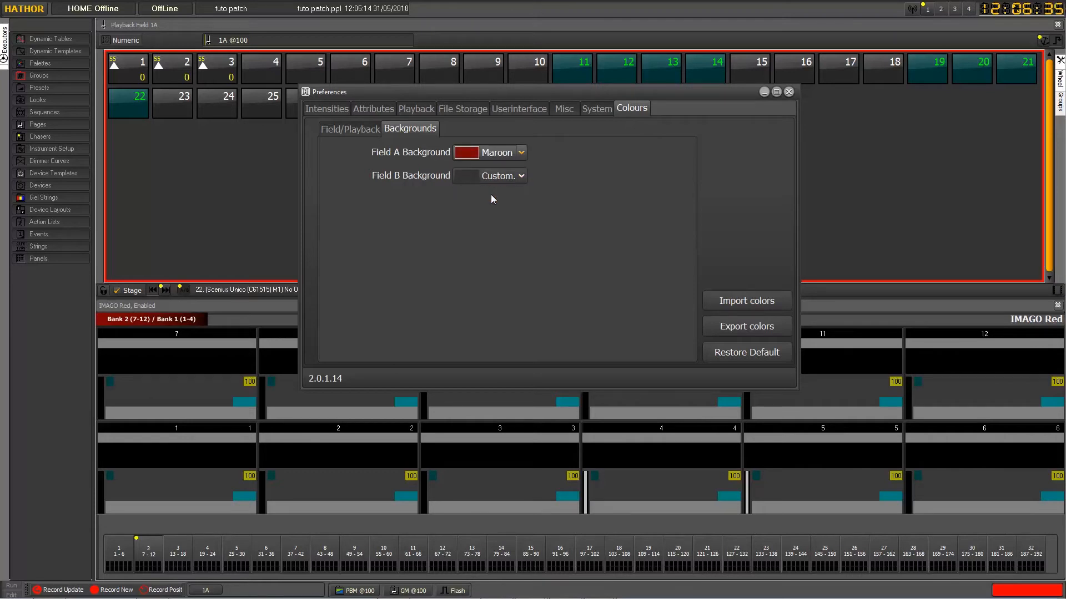
Set the Field B background colour to Navy, then switch the playback view to field 1B and back to 1A.
click(521, 176)
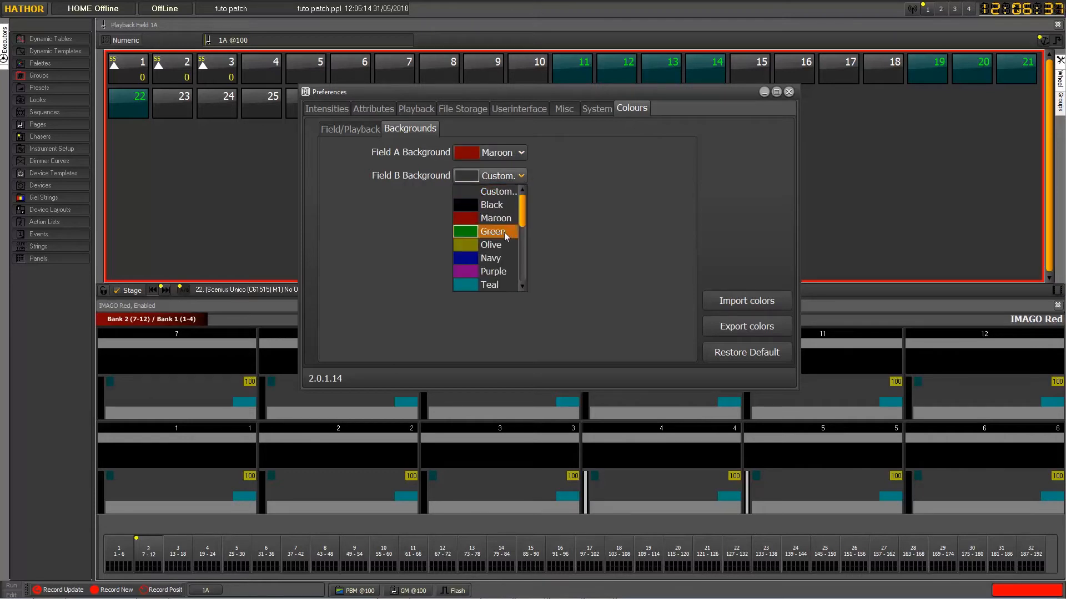
click(499, 259)
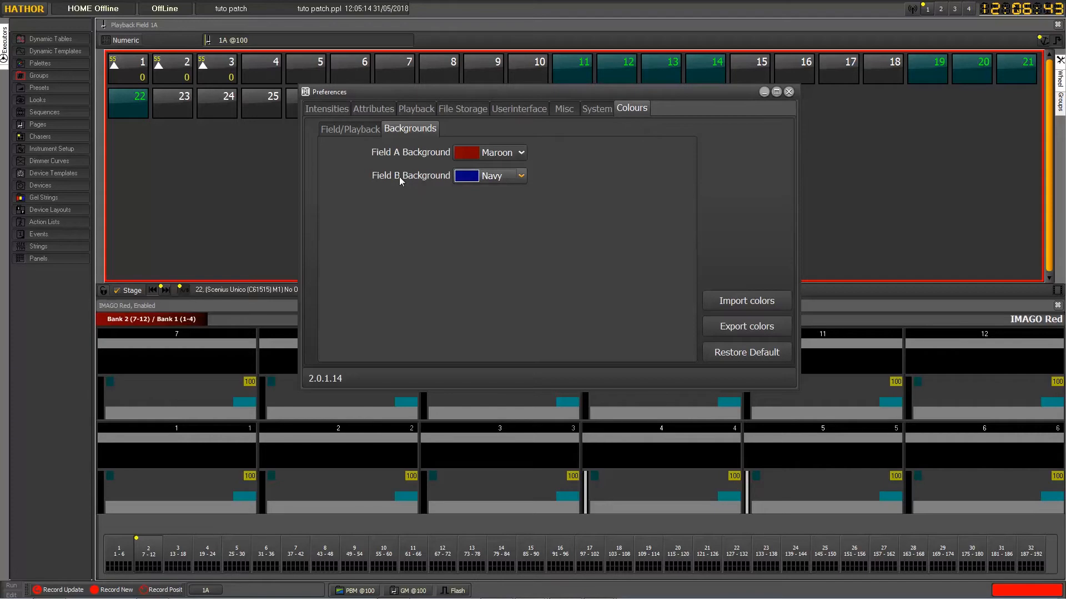
click(791, 92)
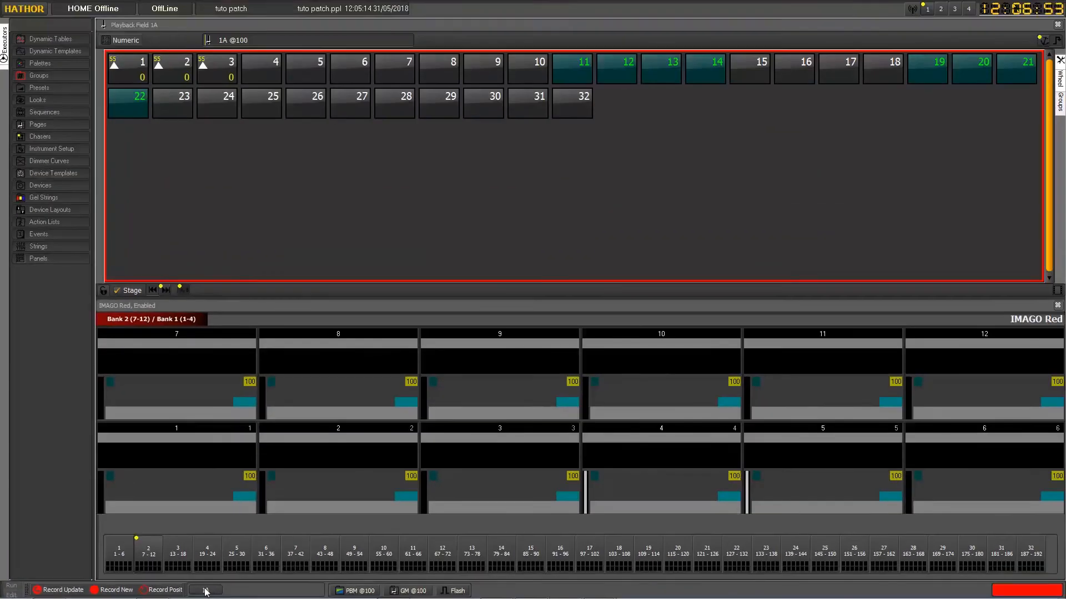
click(205, 591)
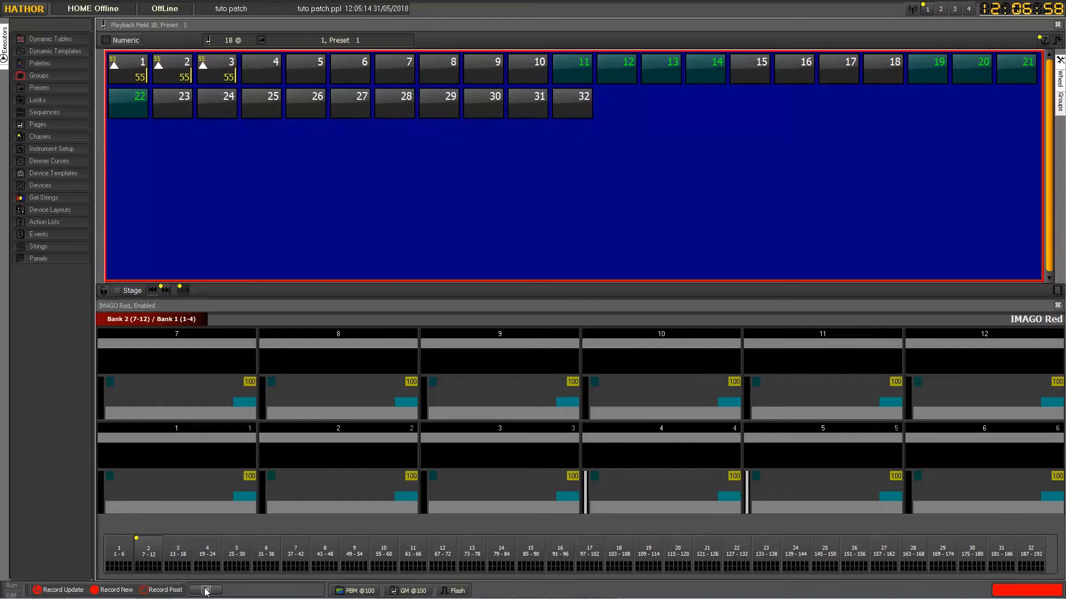
click(205, 590)
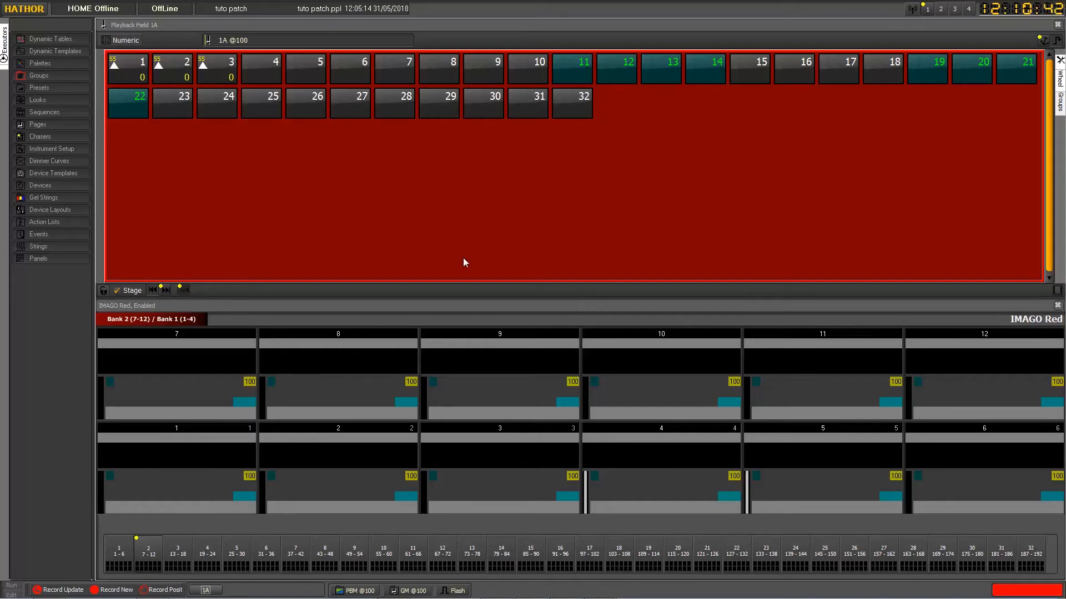
Set FixedFaders to 3 in the console settings of the IMAGO Red USB wing.
click(36, 10)
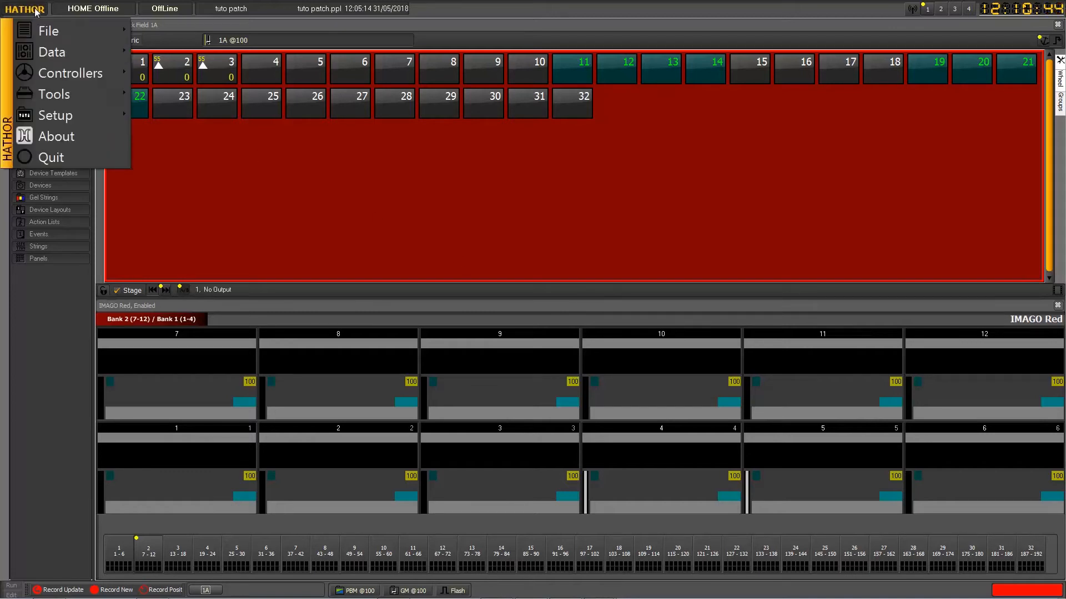
mouse_move(72, 107)
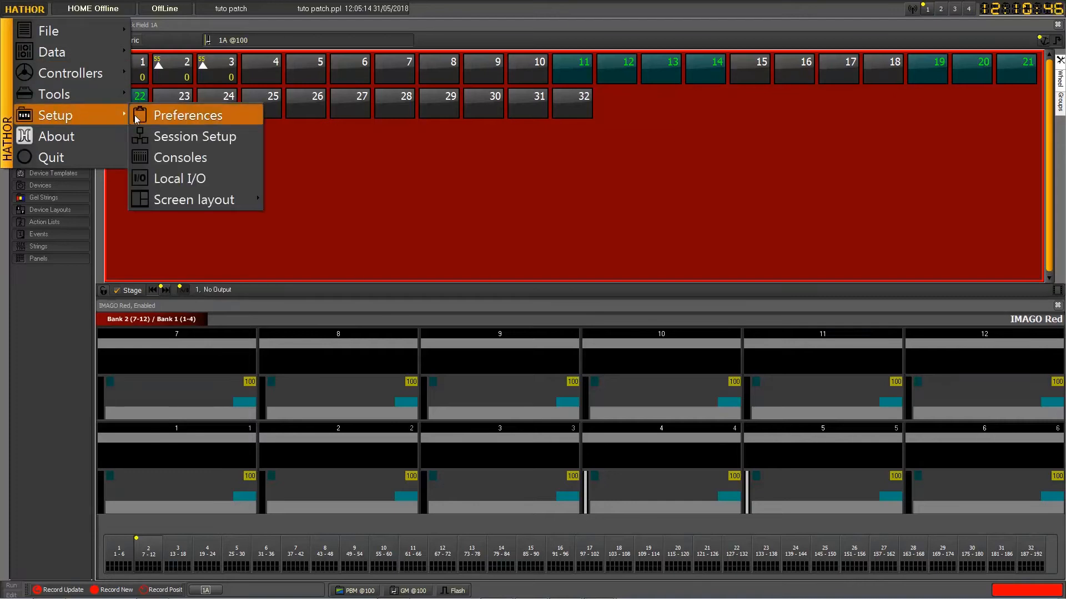
click(175, 158)
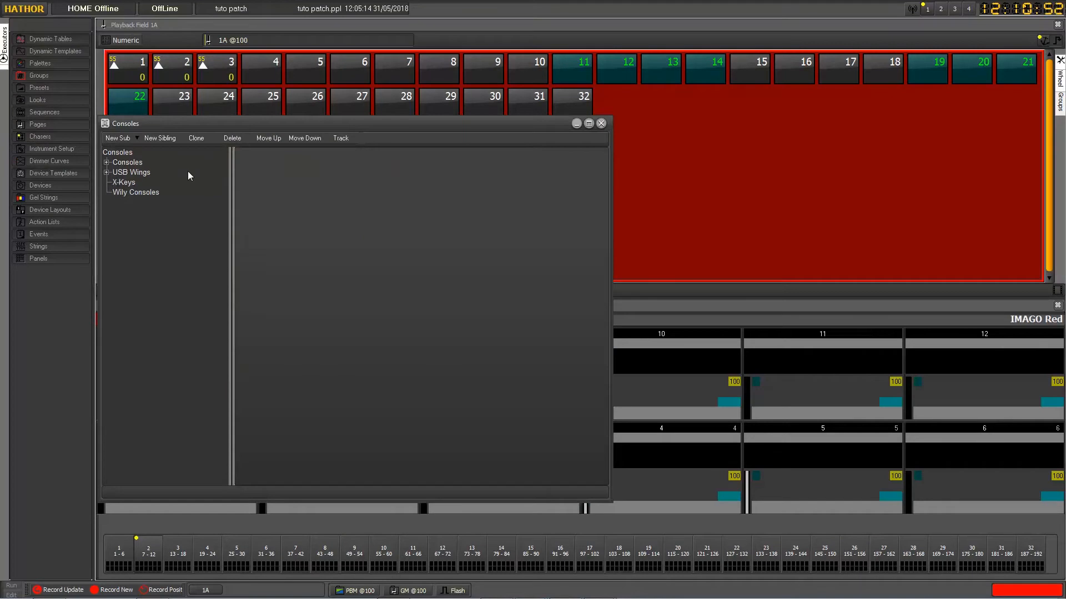
click(128, 162)
click(106, 171)
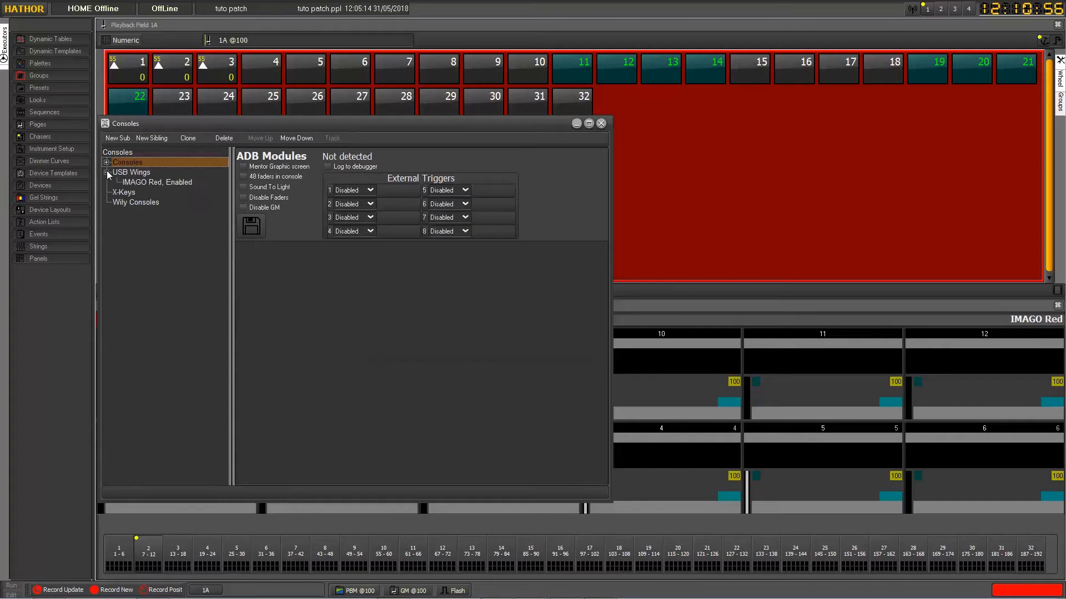
click(137, 182)
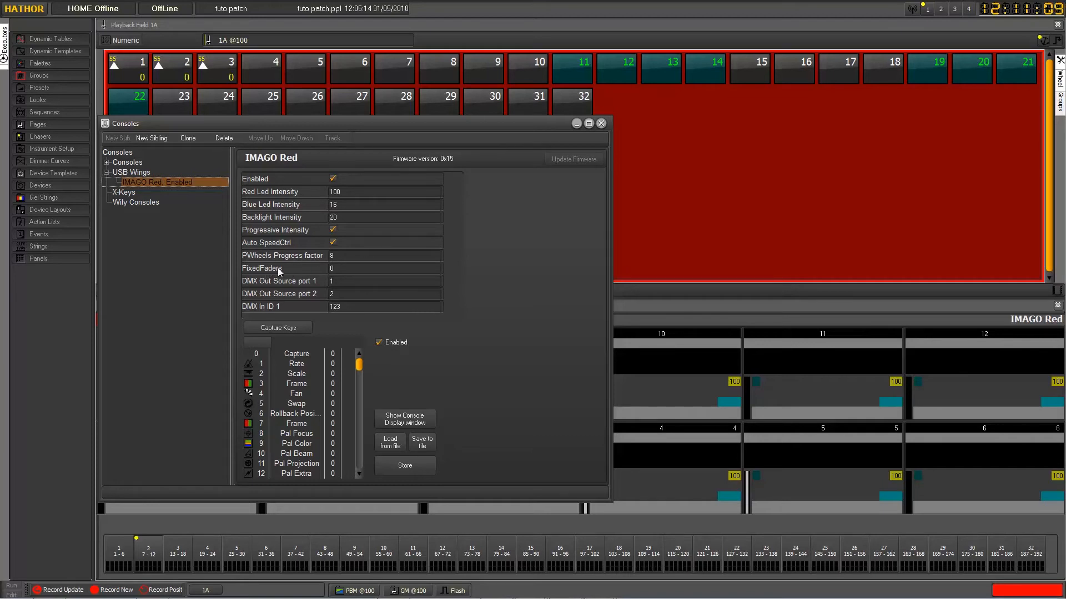
click(339, 268)
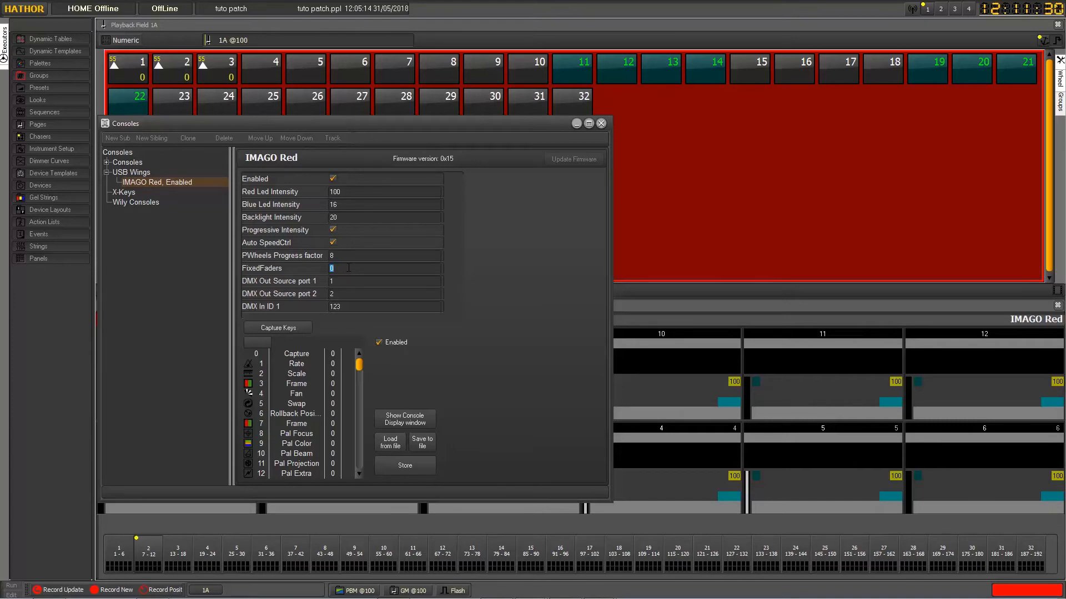
text(3)
key(Return)
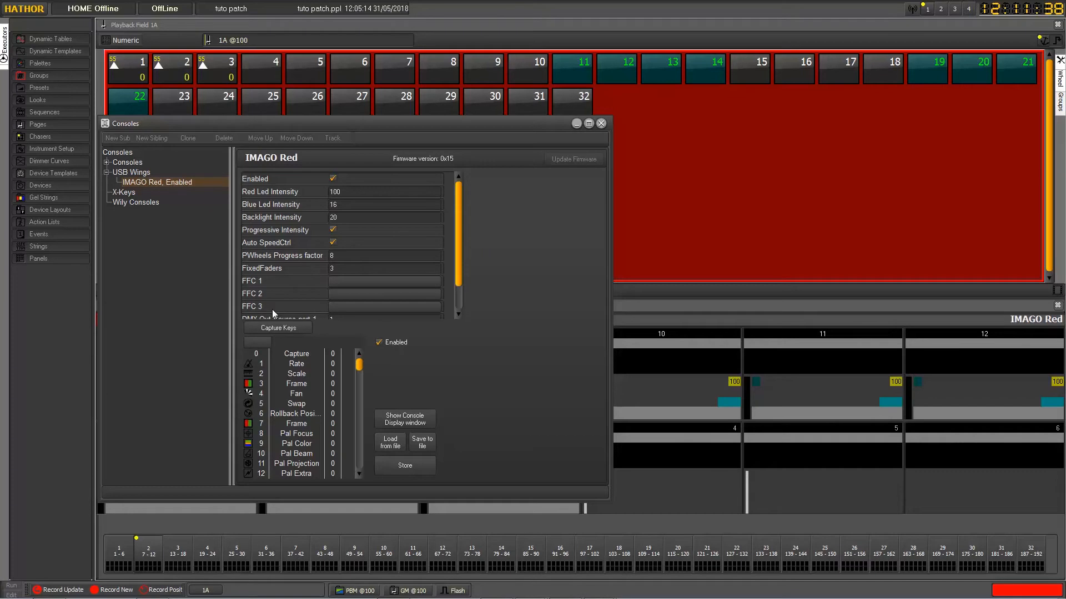
Assign playback 1, Main, to the fixed faders starting at FFC 1.
scroll(299, 292, down, 2)
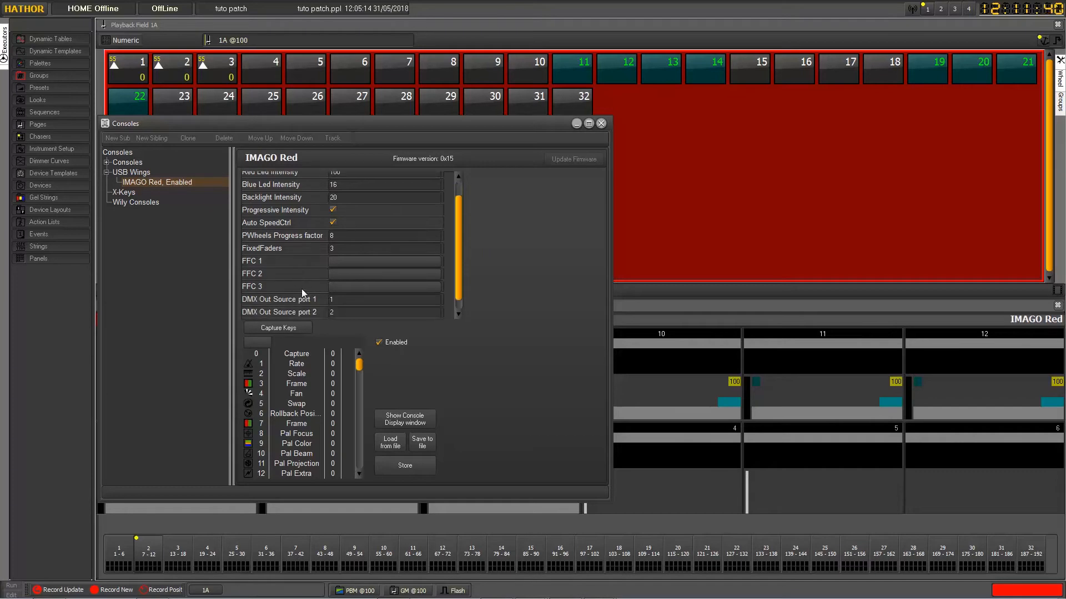
click(387, 263)
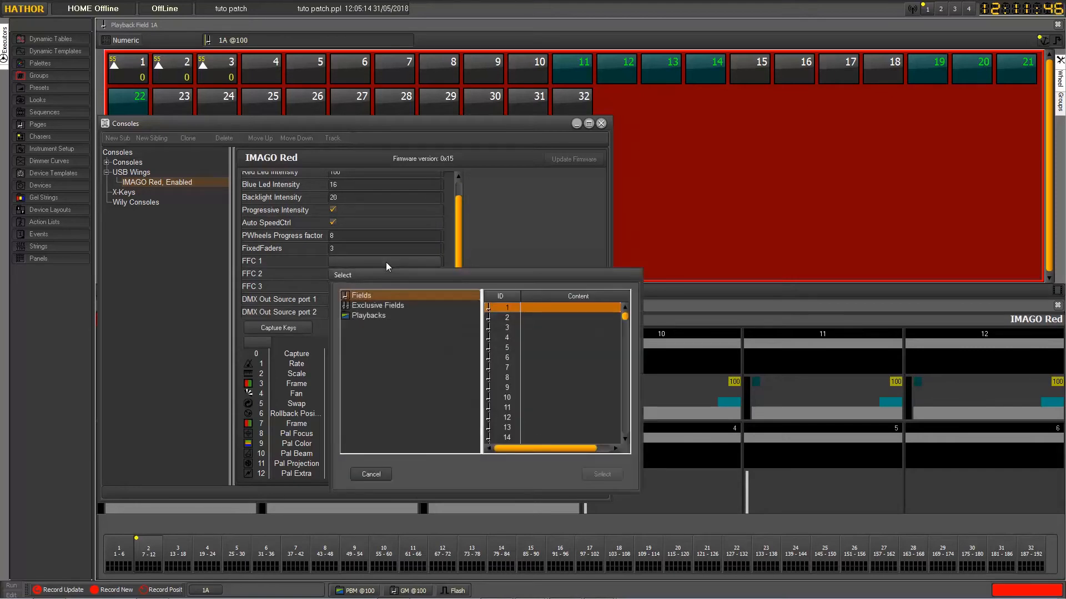
click(372, 314)
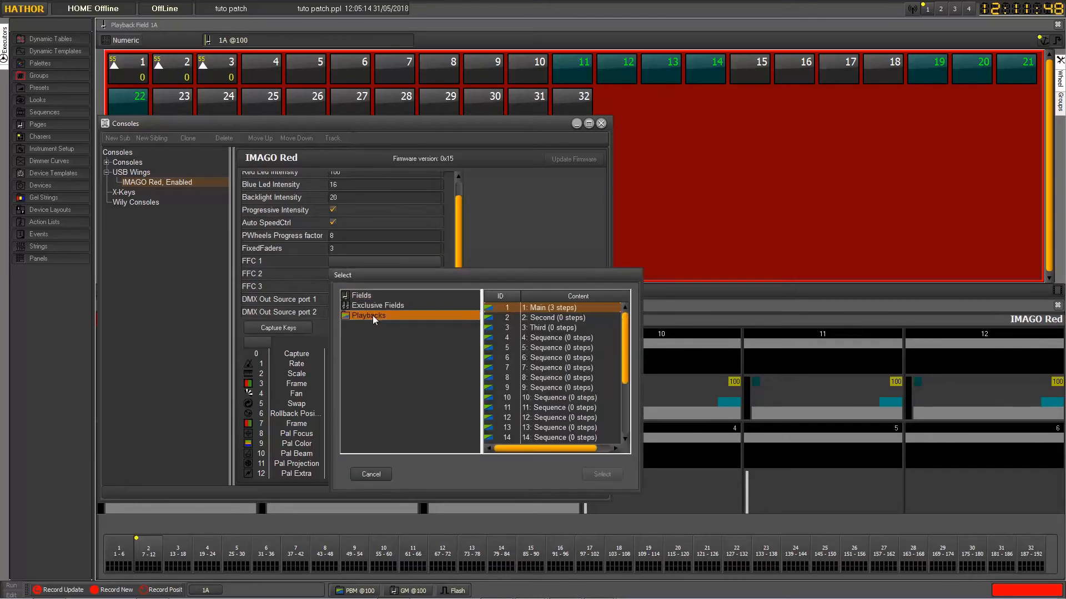
double_click(510, 307)
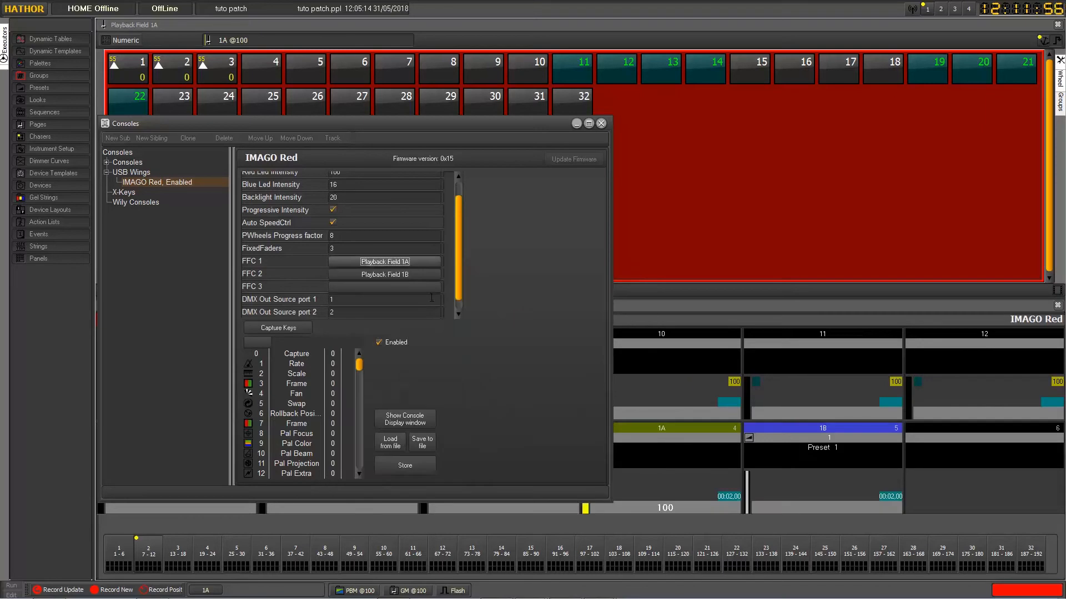
Assign Exclusive Field C1 to fixed fader FFC 3 and close the console settings.
click(388, 288)
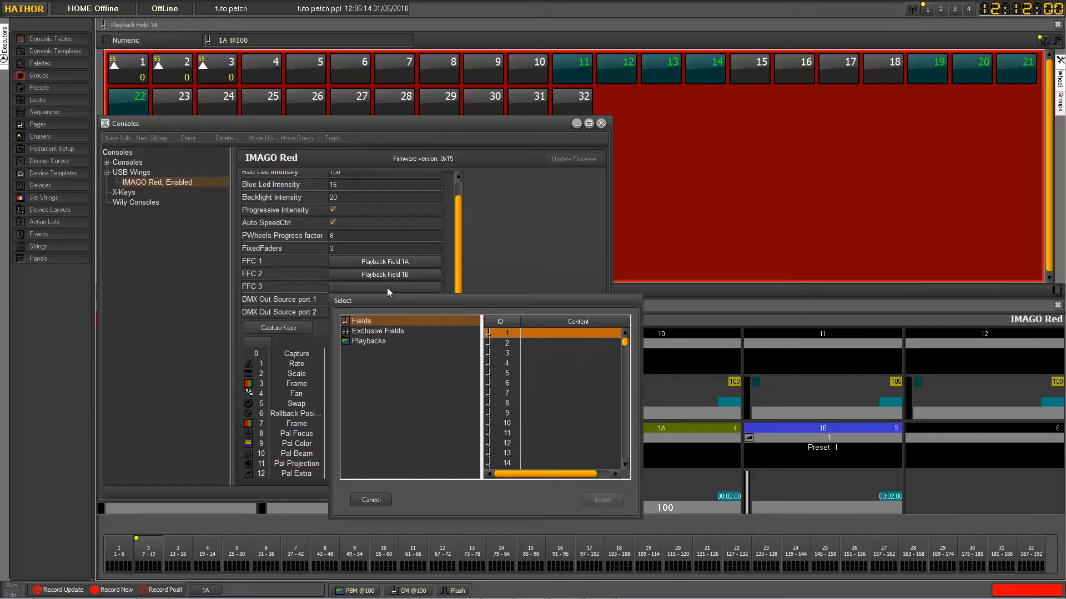
click(368, 331)
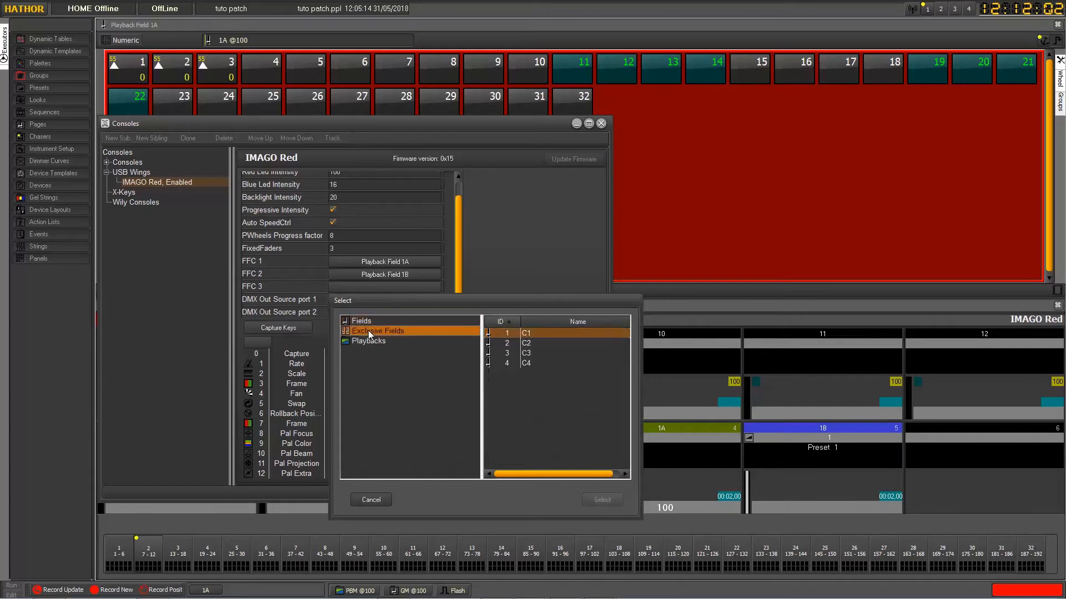
double_click(530, 334)
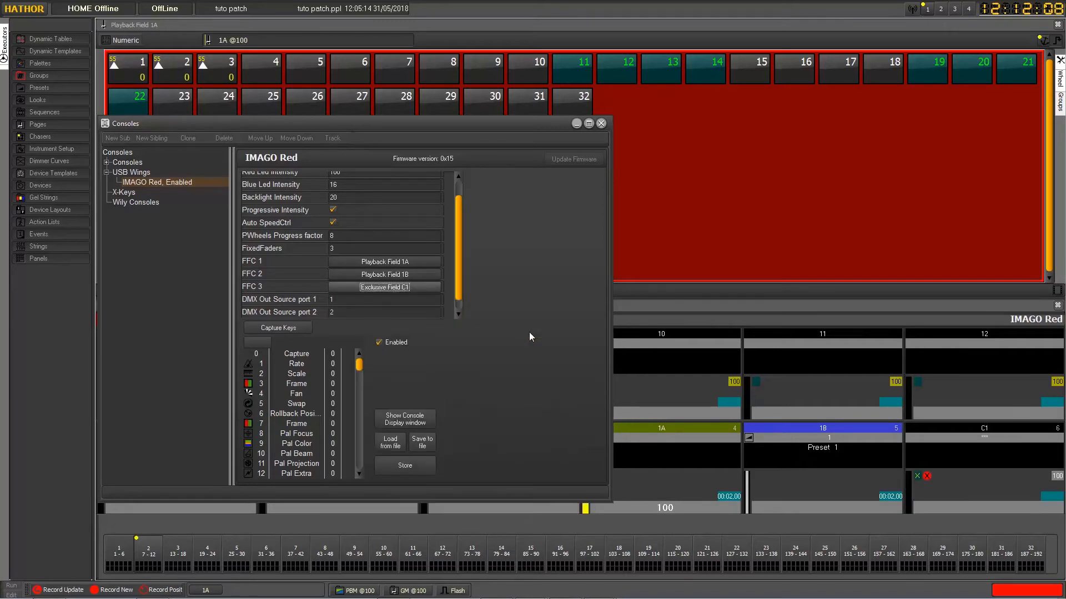
click(601, 123)
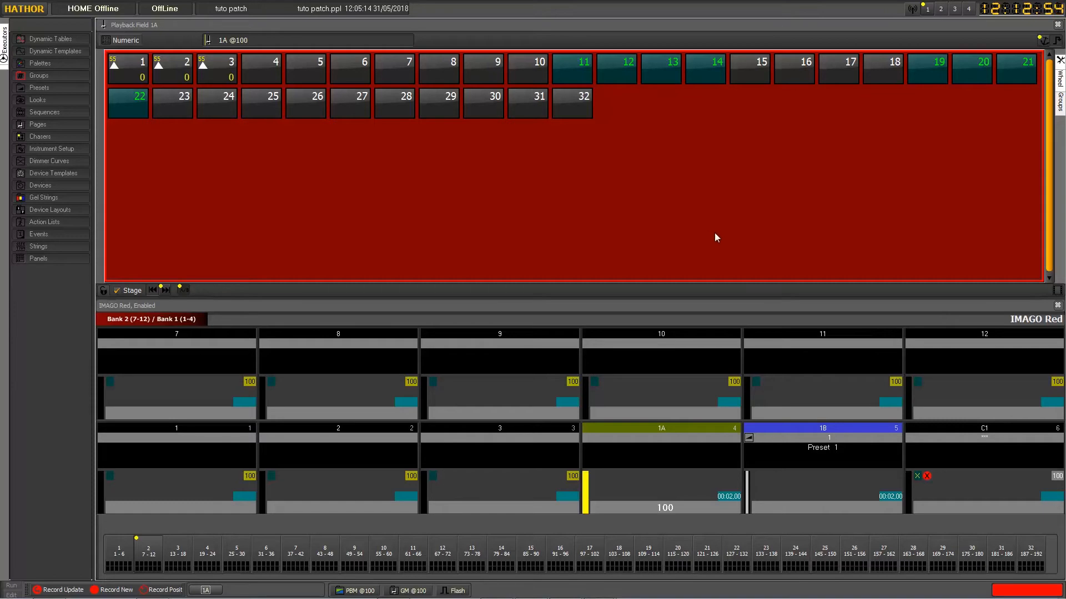
Open the Playback 1 window and dock it beside the Playback Field 1A view.
click(24, 8)
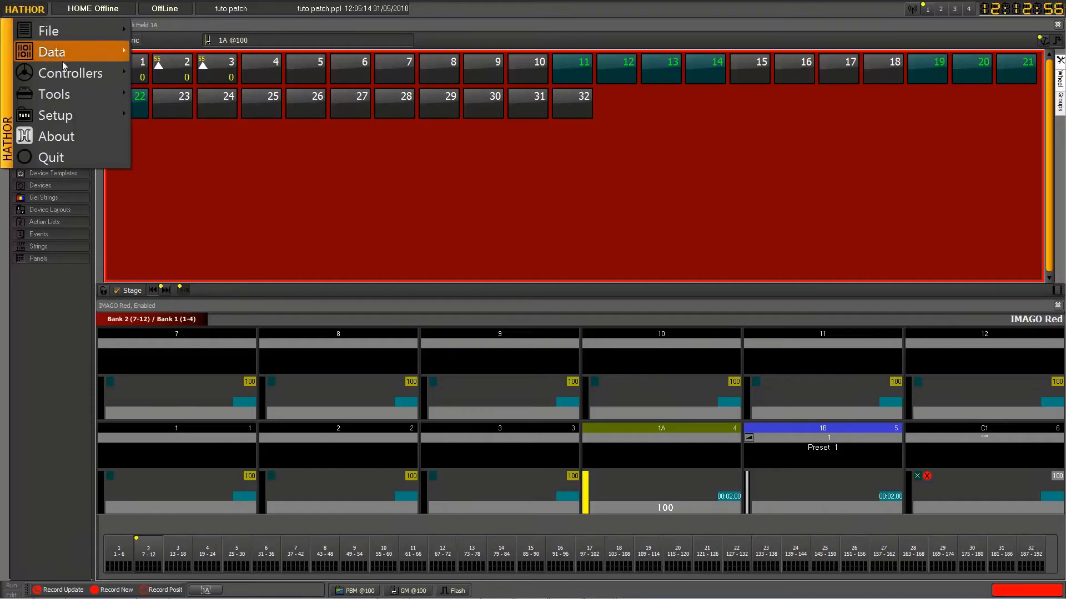
mouse_move(77, 72)
click(228, 110)
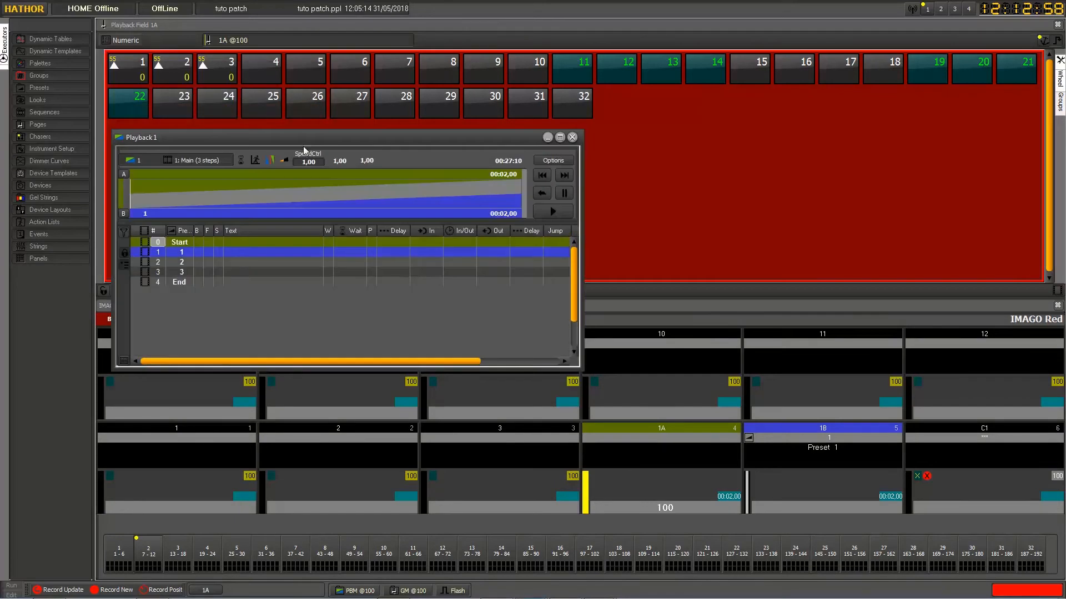
right_click(388, 138)
click(415, 152)
drag(397, 138, 979, 186)
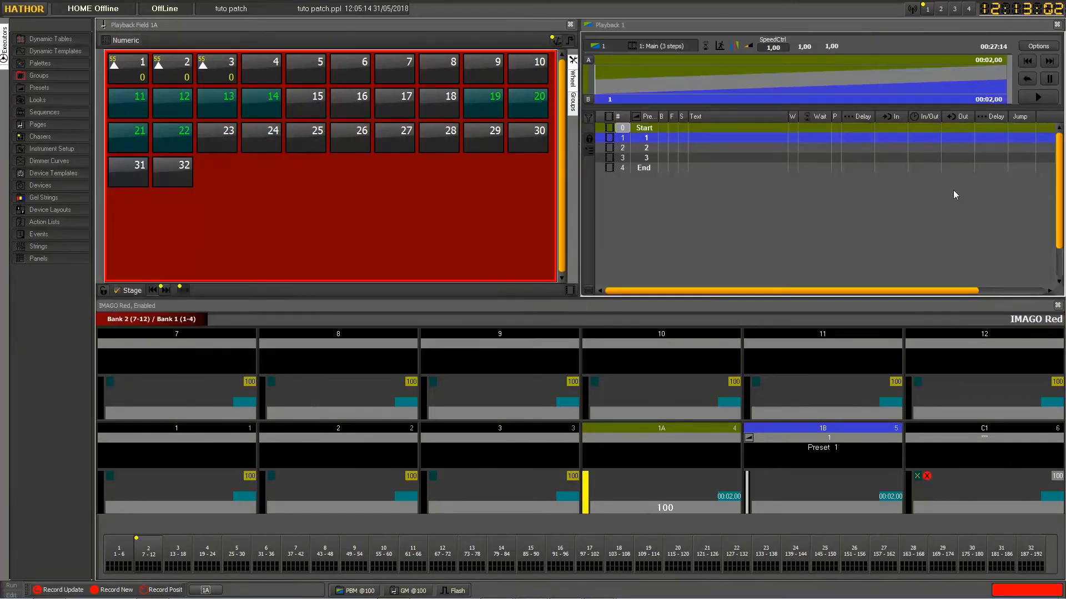
Run the Main sequence in Playback 1 step by step through presets 1, 2 and 3.
click(1035, 98)
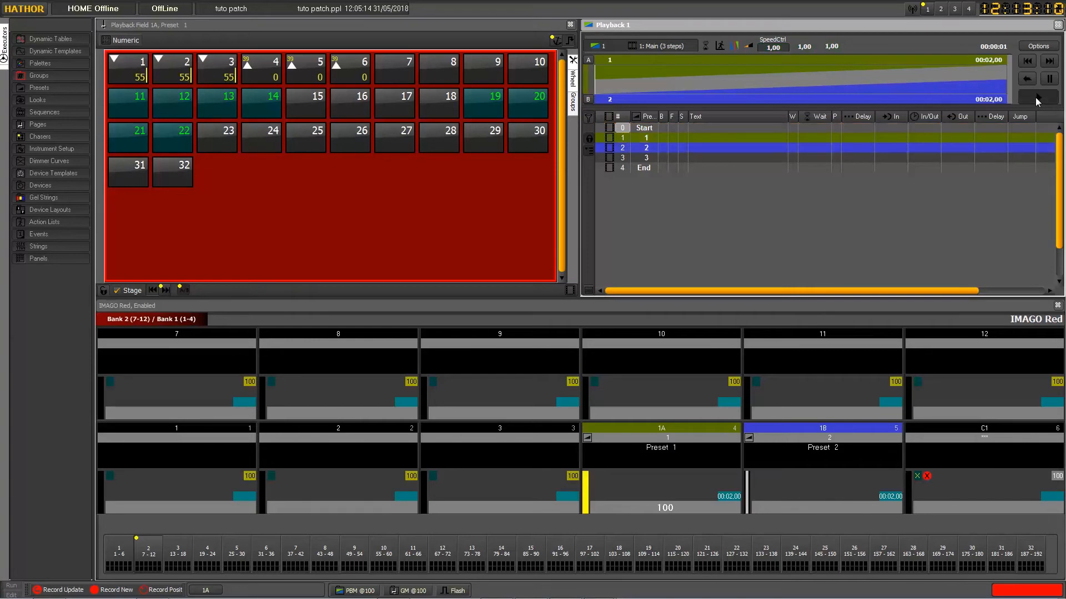
click(1034, 97)
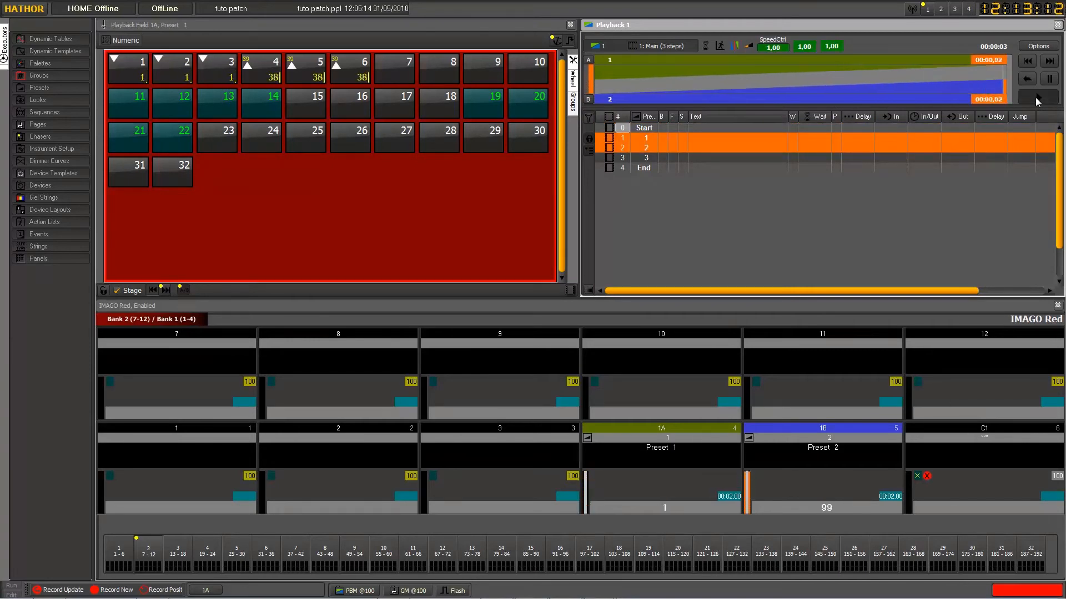
click(1035, 98)
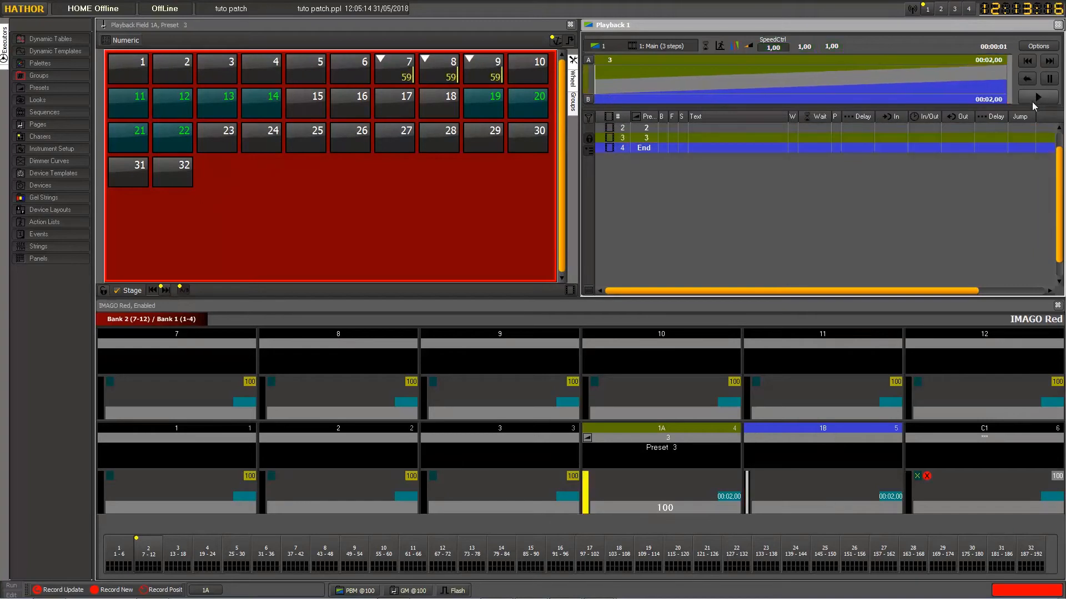
click(1028, 59)
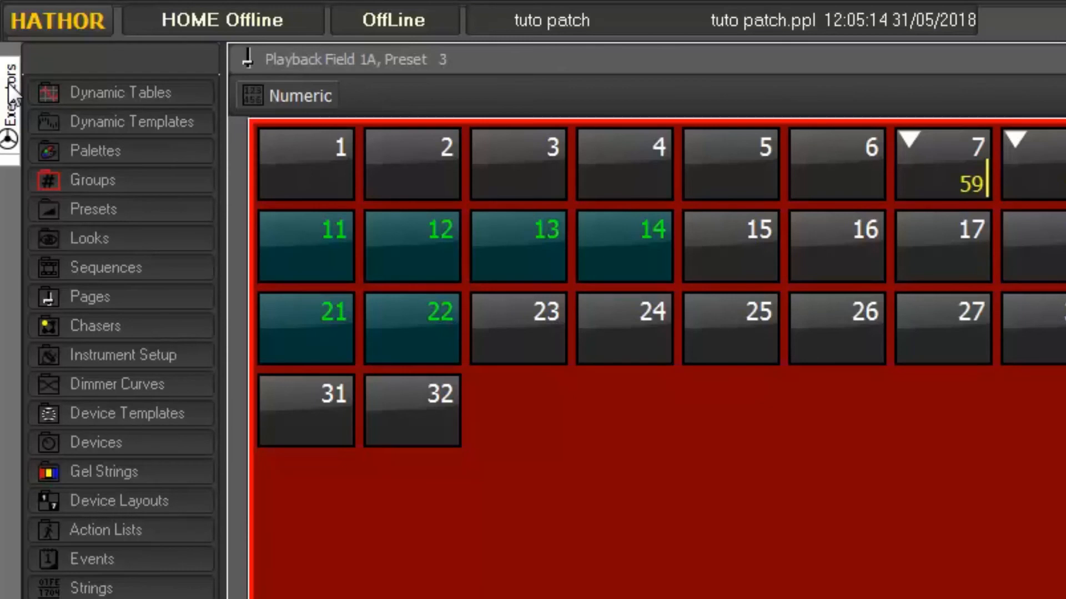
Open Exclusive Field C1 from the exclusive fields in its own floating window and place it over the workspace.
click(10, 88)
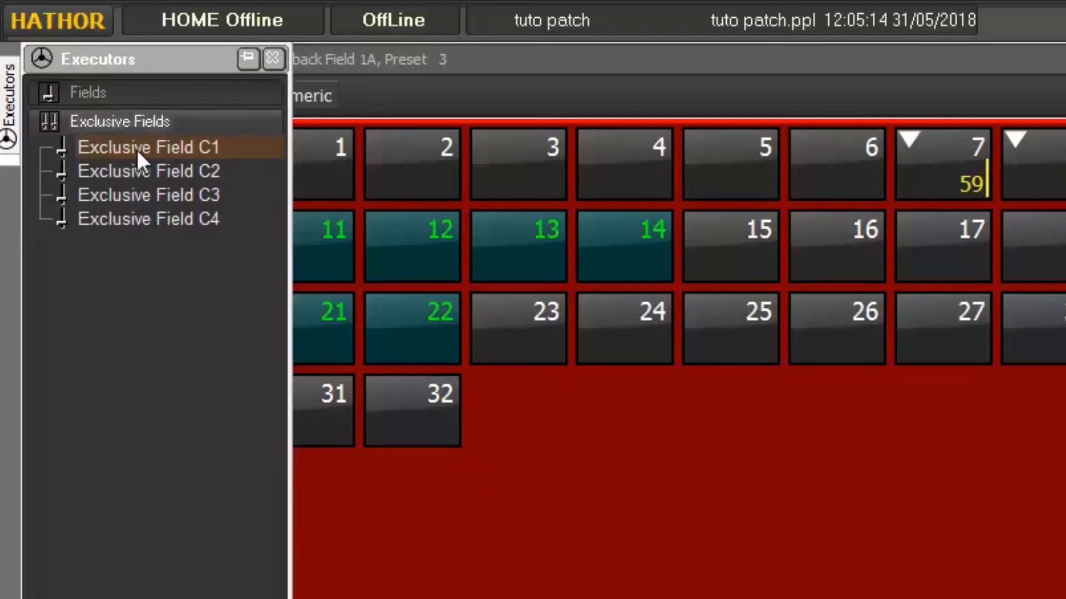
drag(137, 148, 138, 153)
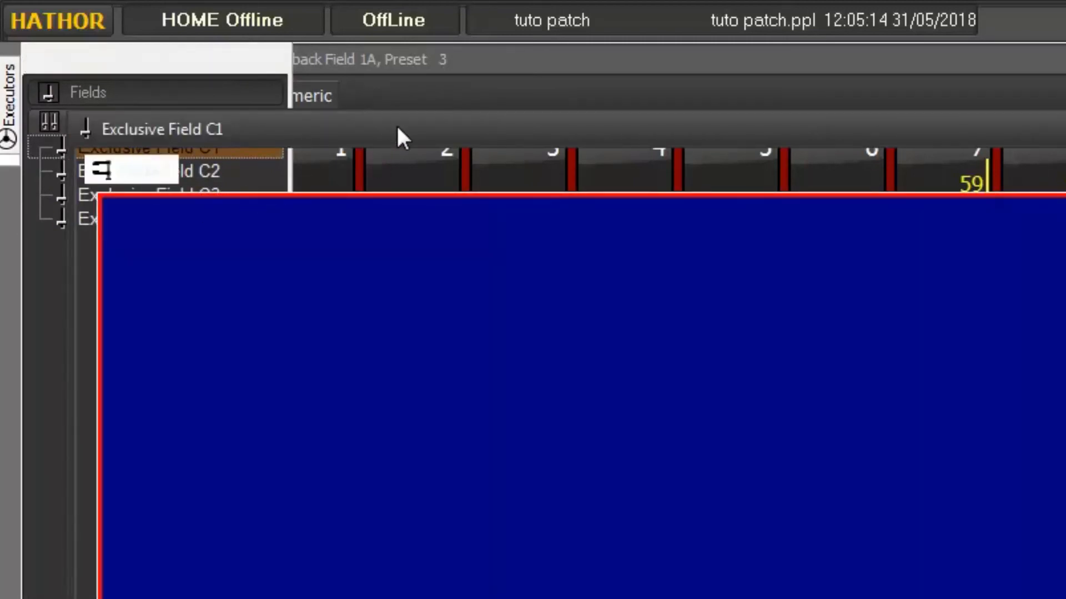
drag(439, 129, 1040, 329)
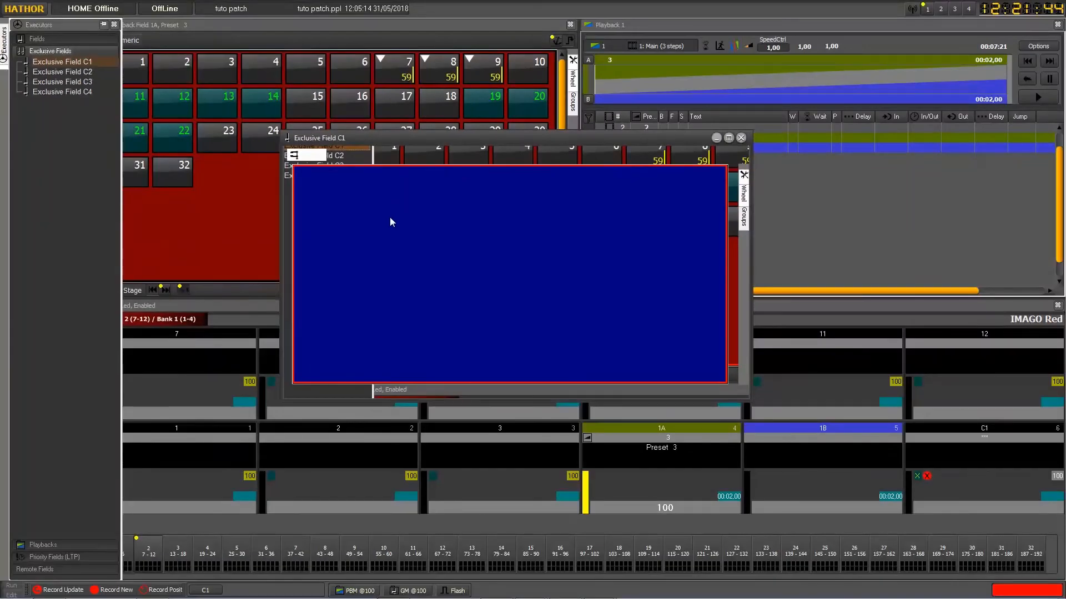
drag(370, 137, 391, 175)
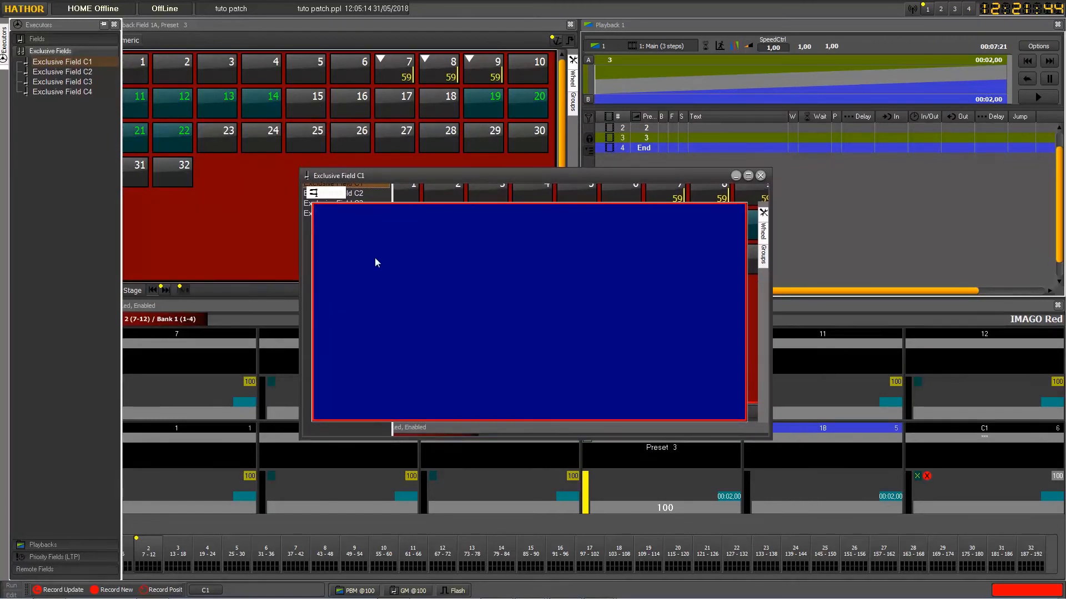
Set channel 15 to level 70 in Exclusive Field C1 and close its window.
text(15)
key(Return)
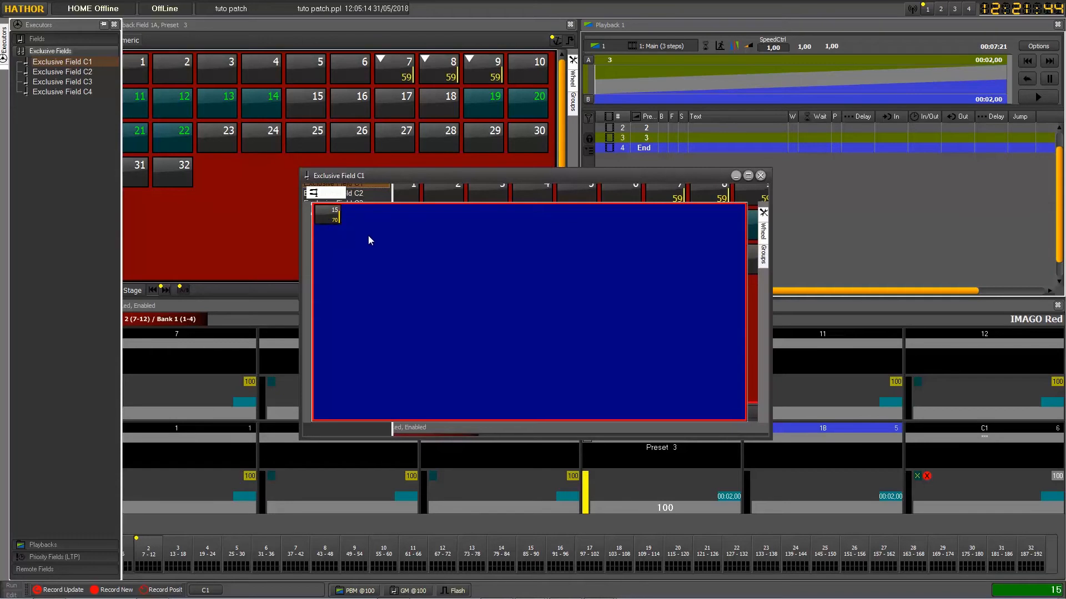
click(759, 175)
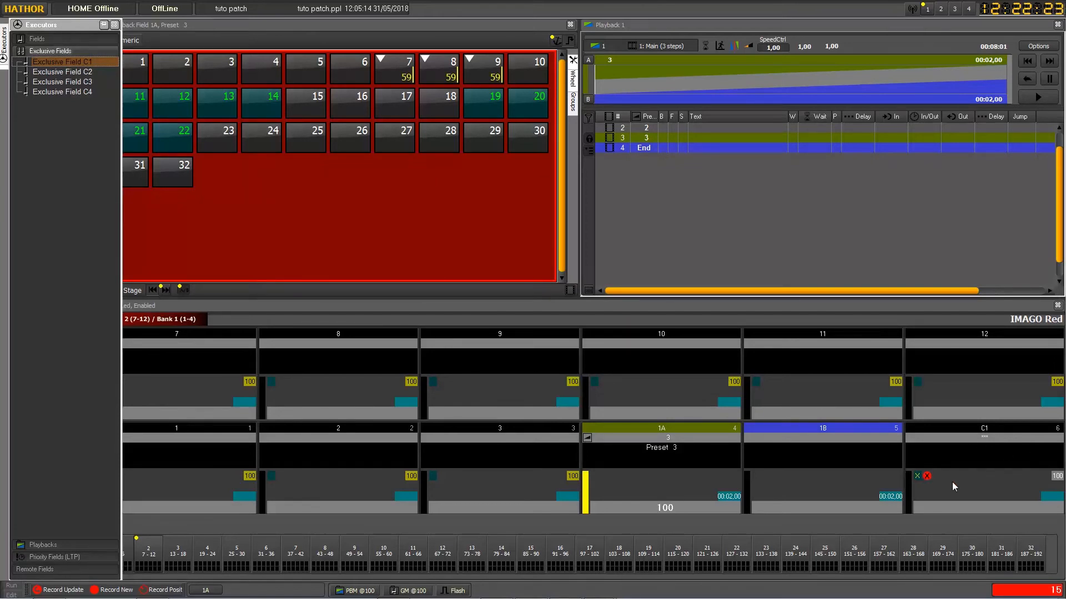
Check the fixed fader assignments FFC 1 to FFC 3 in the IMAGO Red settings and close them.
double_click(1027, 322)
scroll(247, 252, down, 3)
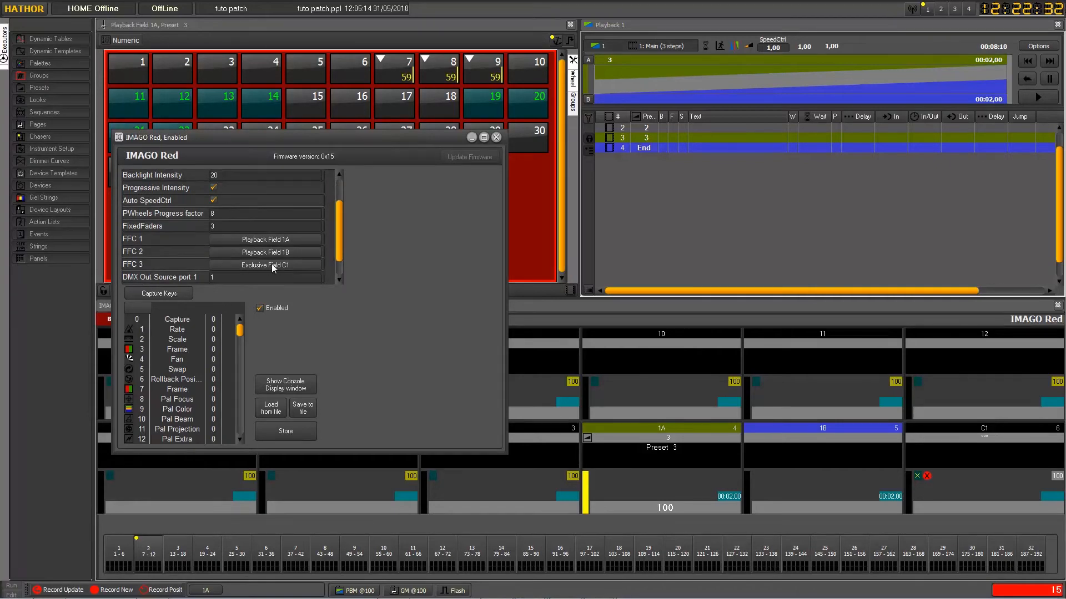
click(496, 137)
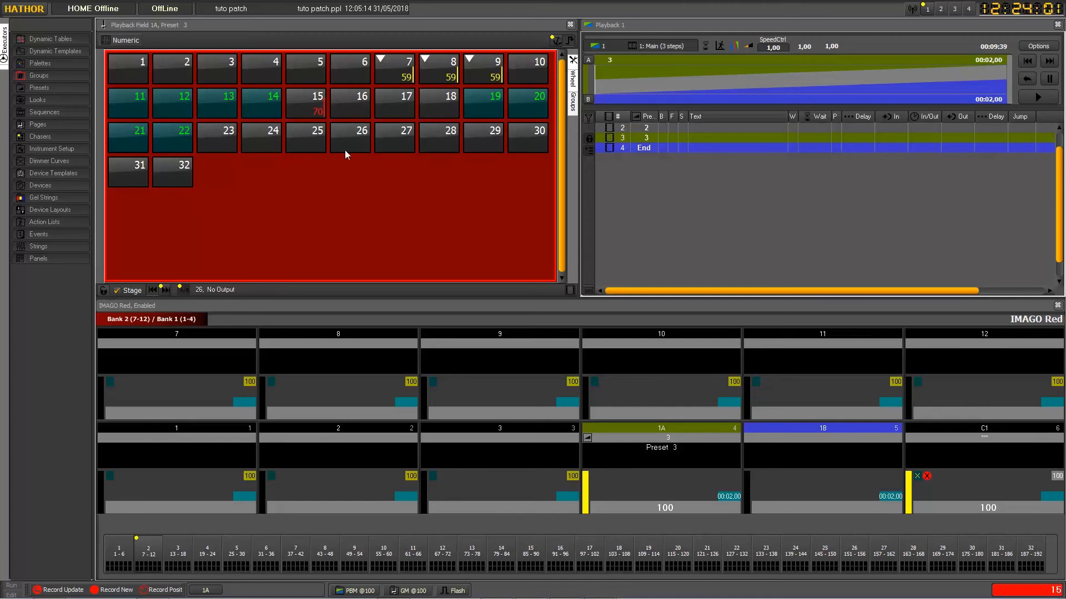
Clear the levels of channels 7 to 9 in Playback Field 1A and set channel 17 to level 55.
click(358, 111)
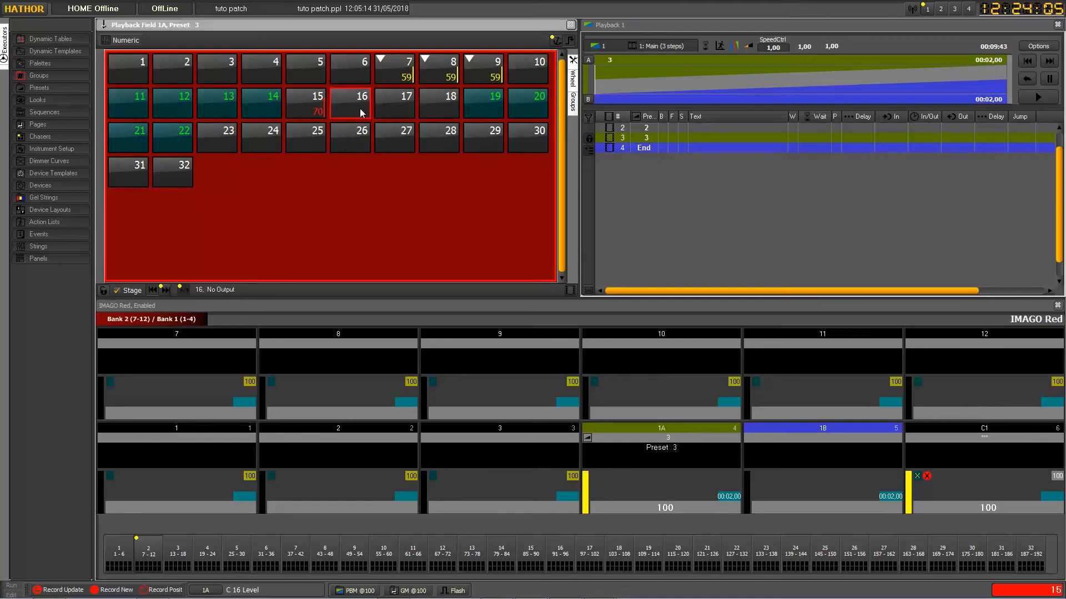
key(Escape)
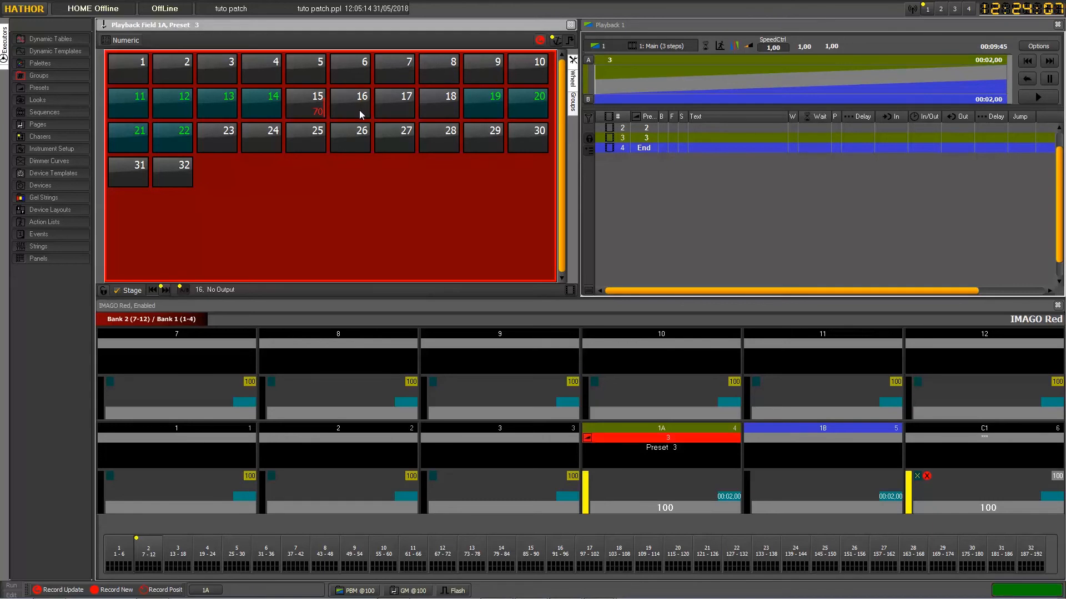
click(397, 114)
text(55)
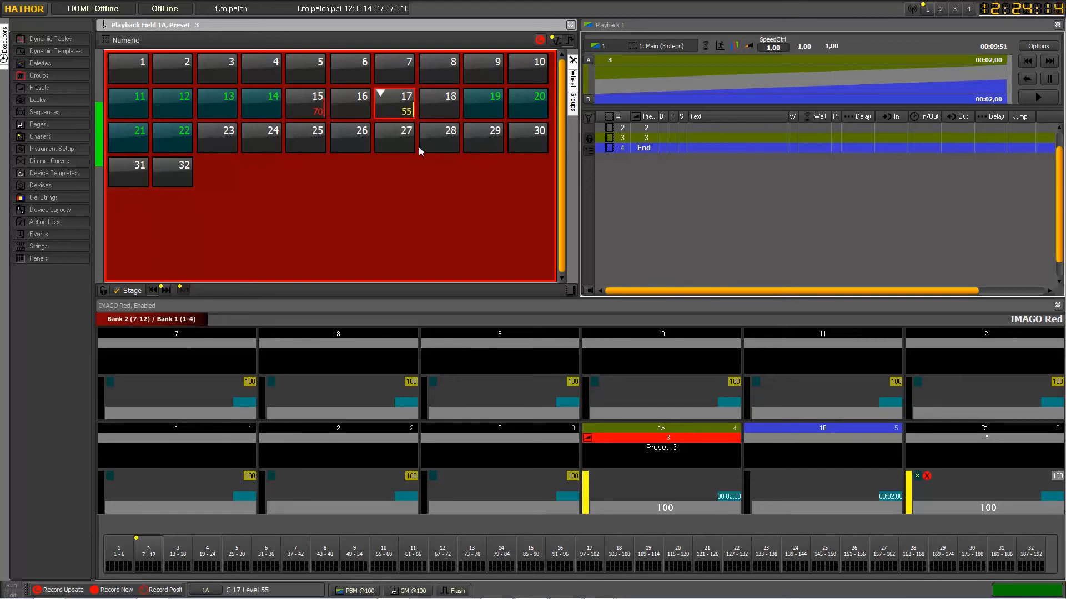
Load channel 17 at its level into Field 1 and clear it from Playback Field 1A.
click(191, 455)
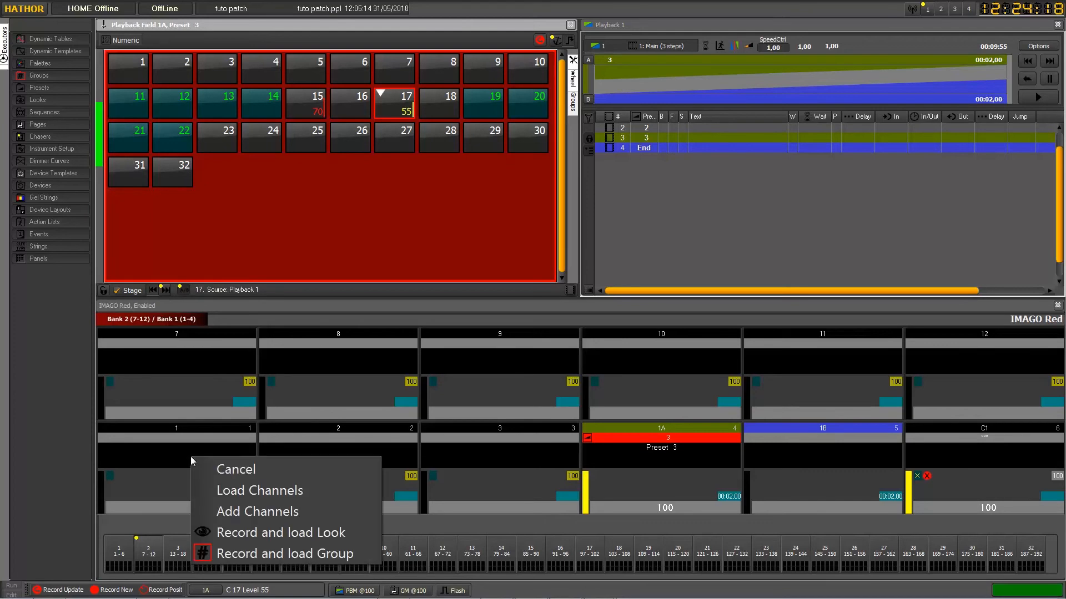
click(246, 492)
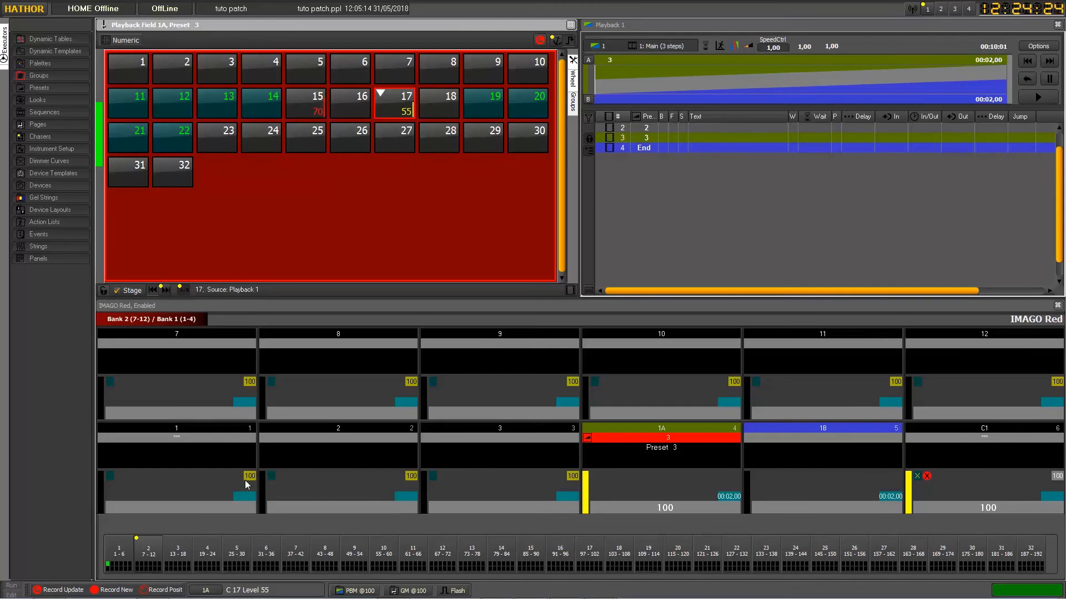
key(Escape)
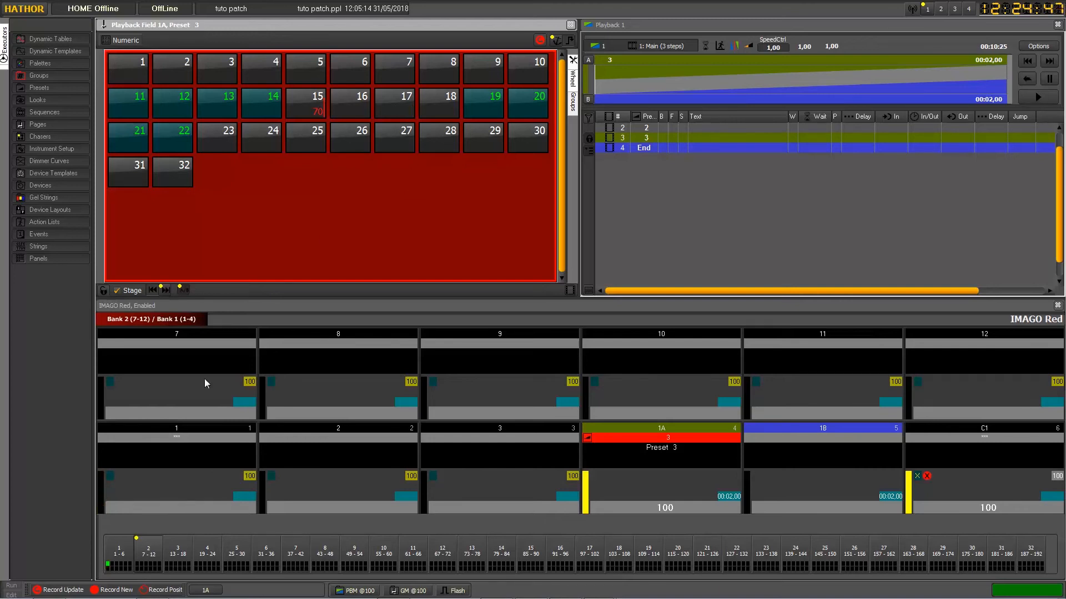
Change the mode of Field 1 to Exclusive.
right_click(172, 449)
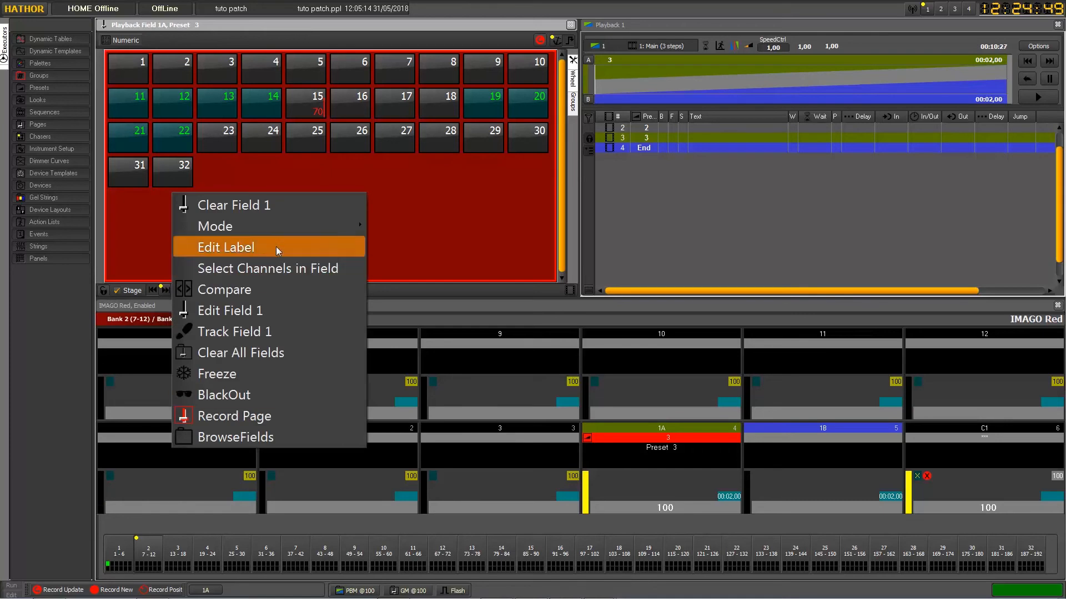
mouse_move(284, 231)
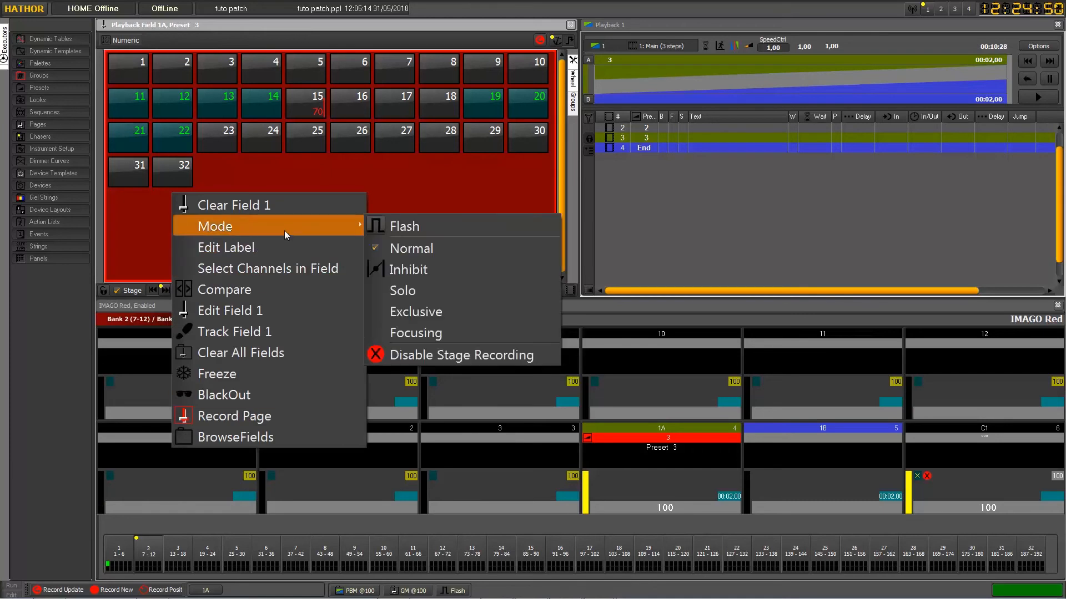
click(406, 311)
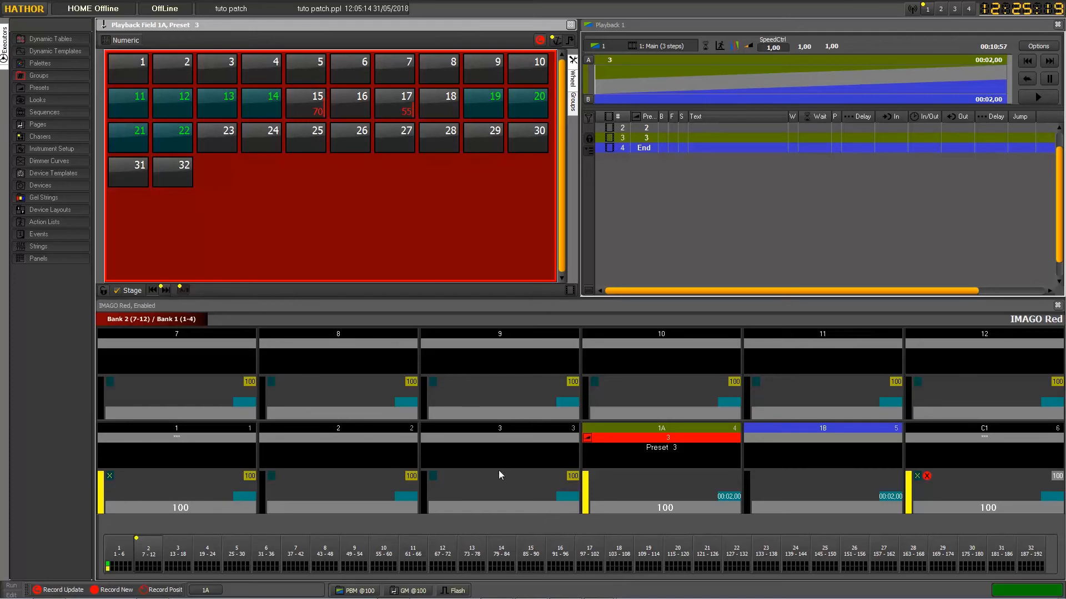
Lower the Grand Master to 28 and compare channels 17 and 15, checking the mode set on Field 1.
click(416, 592)
click(388, 100)
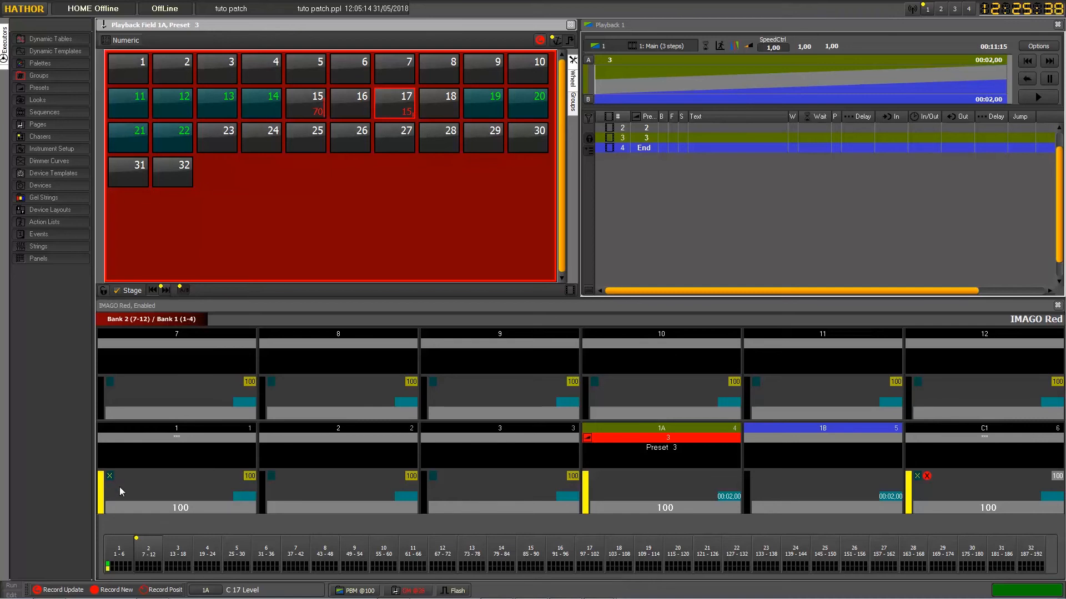
right_click(139, 466)
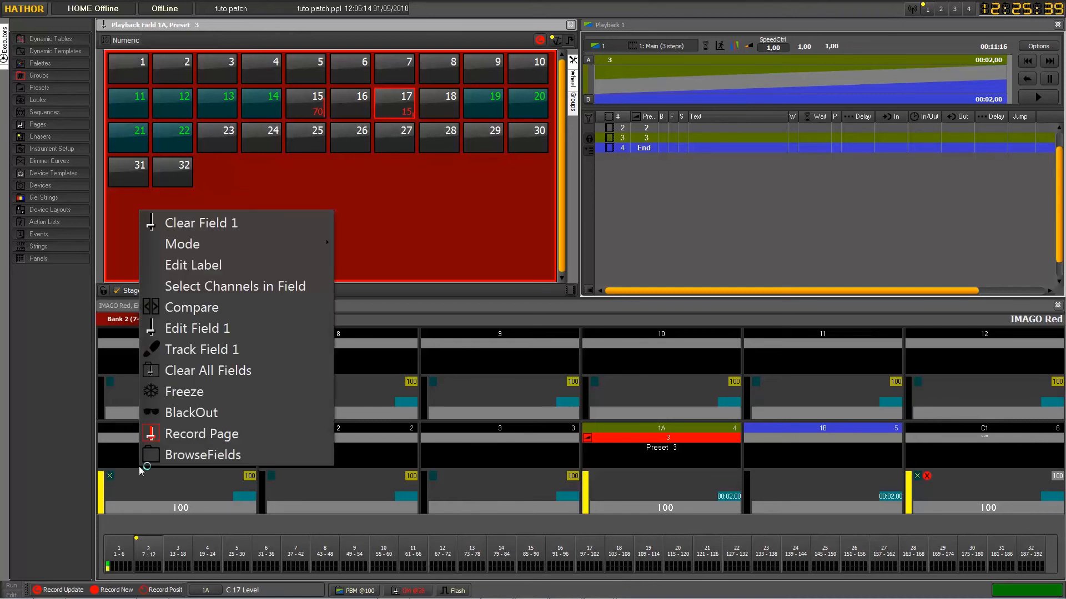
mouse_move(261, 243)
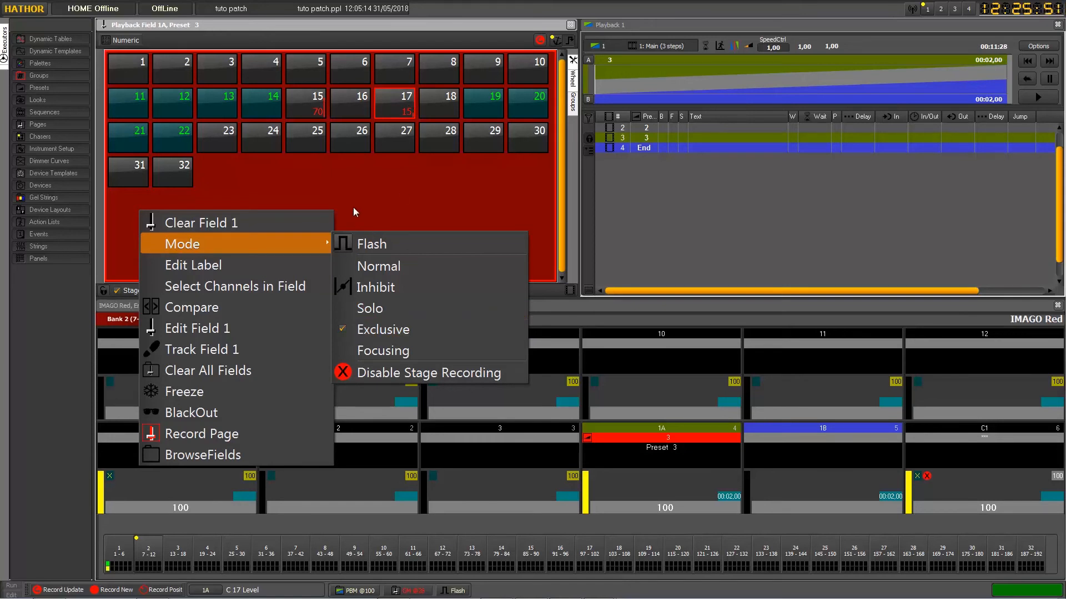
click(304, 107)
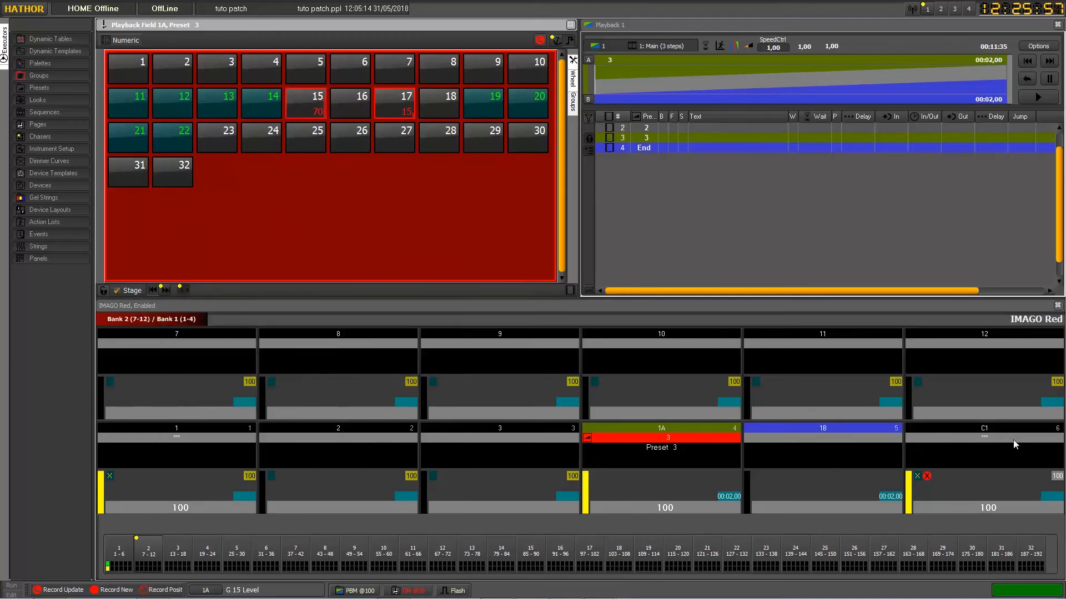
Review the IMAGO Red's fixed fader settings under the USB Wings in the Consoles setup and close the setup.
click(1034, 320)
scroll(292, 257, down, 3)
click(29, 8)
mouse_move(79, 116)
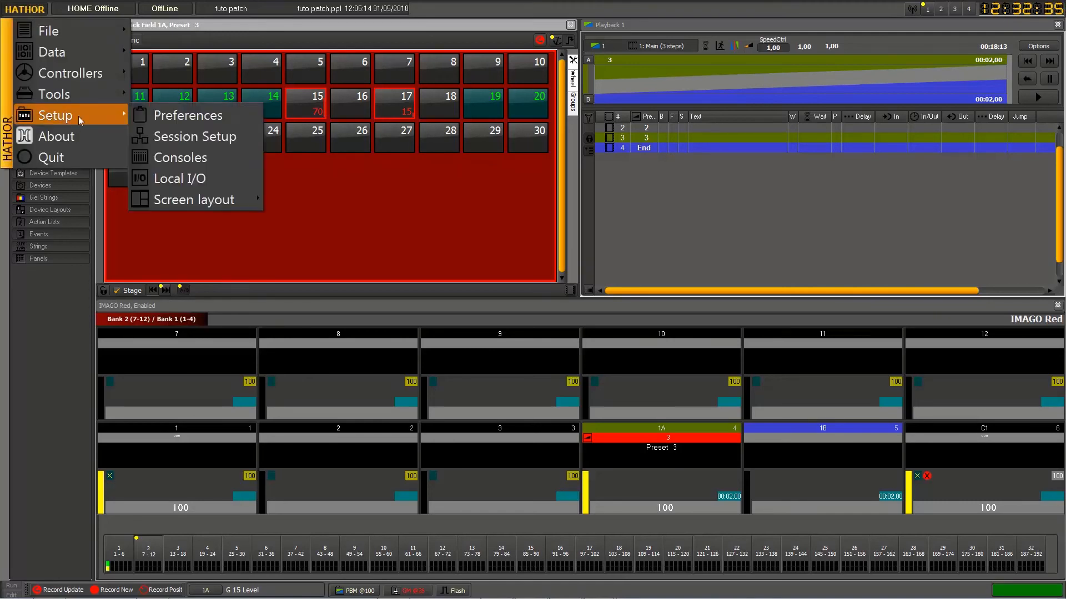
click(181, 160)
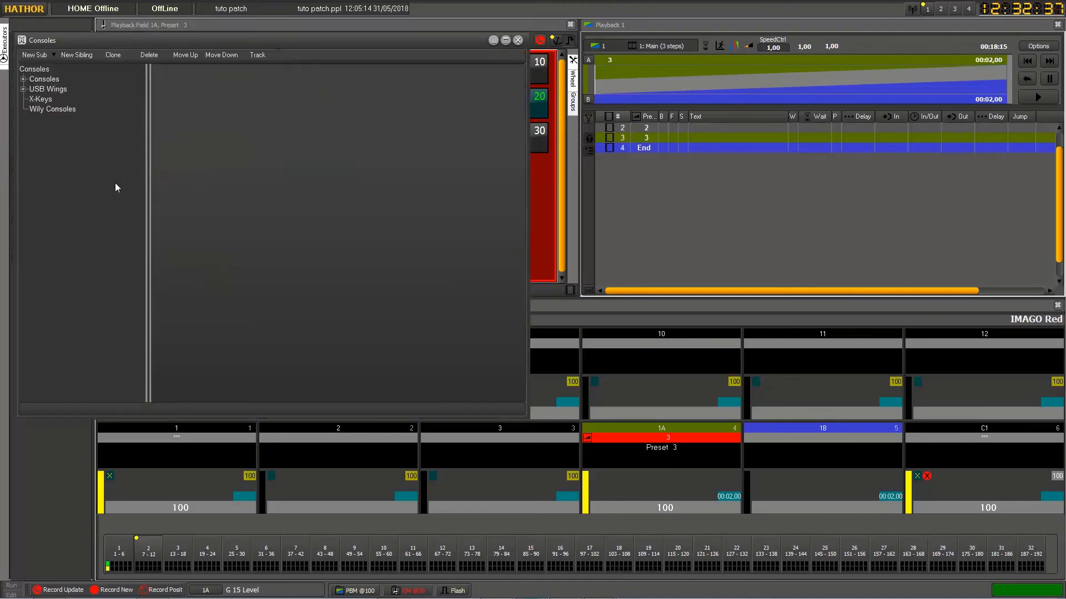
click(23, 89)
click(59, 100)
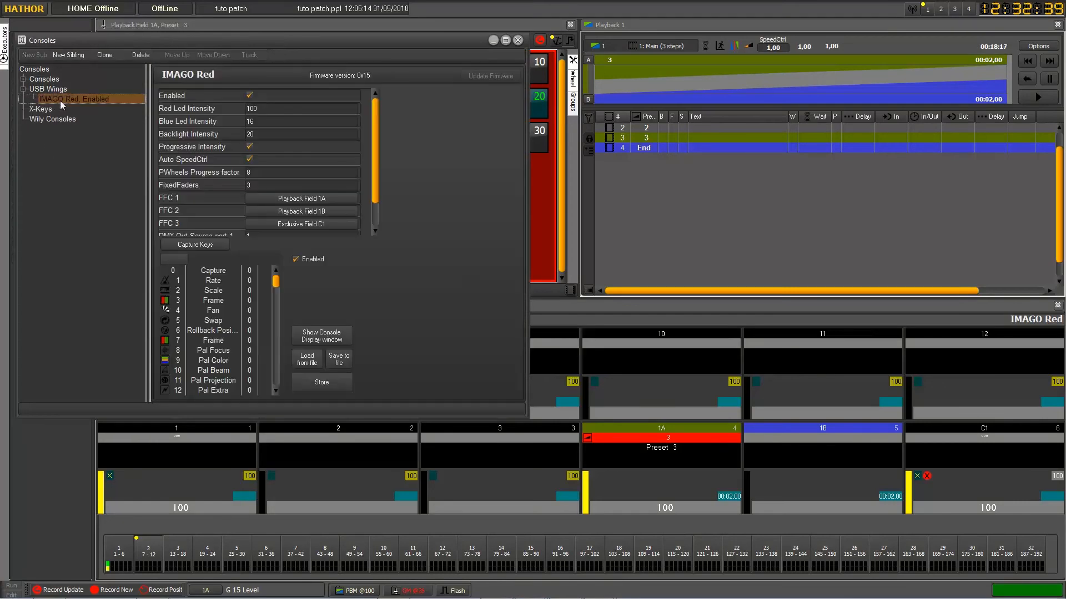
click(517, 41)
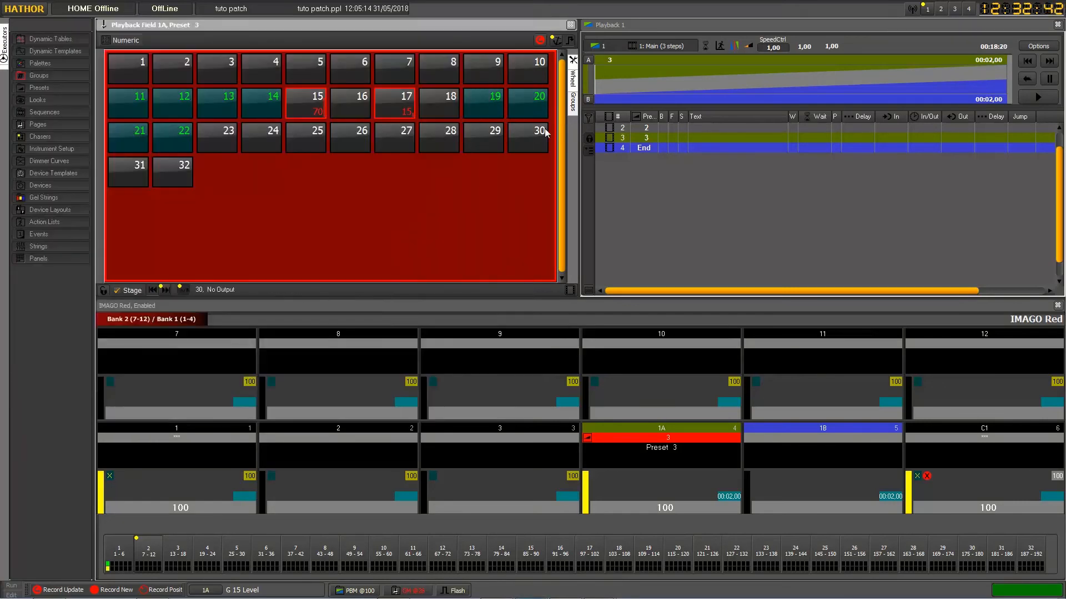
Reopen the IMAGO Red settings and view the targets selectable for FFC 3, cancelling without a change.
double_click(1031, 321)
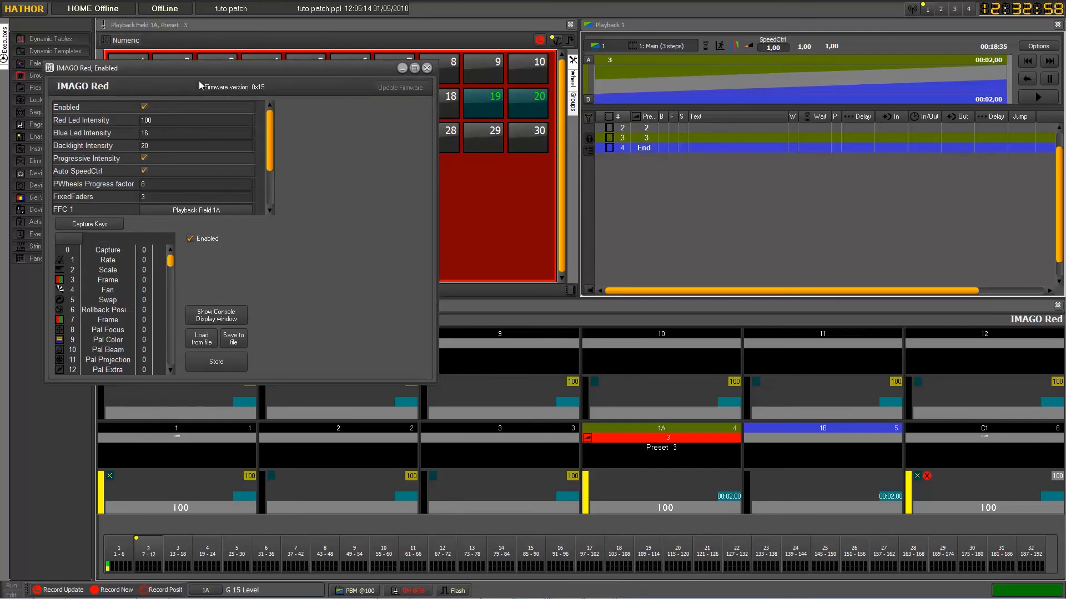
drag(195, 69, 297, 78)
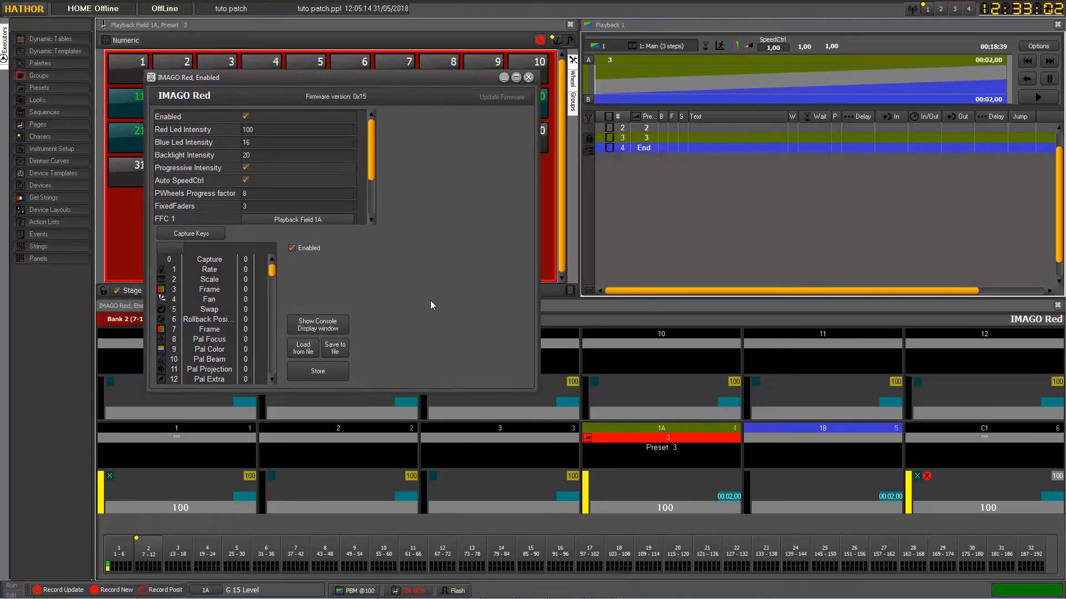
scroll(340, 210, down, 4)
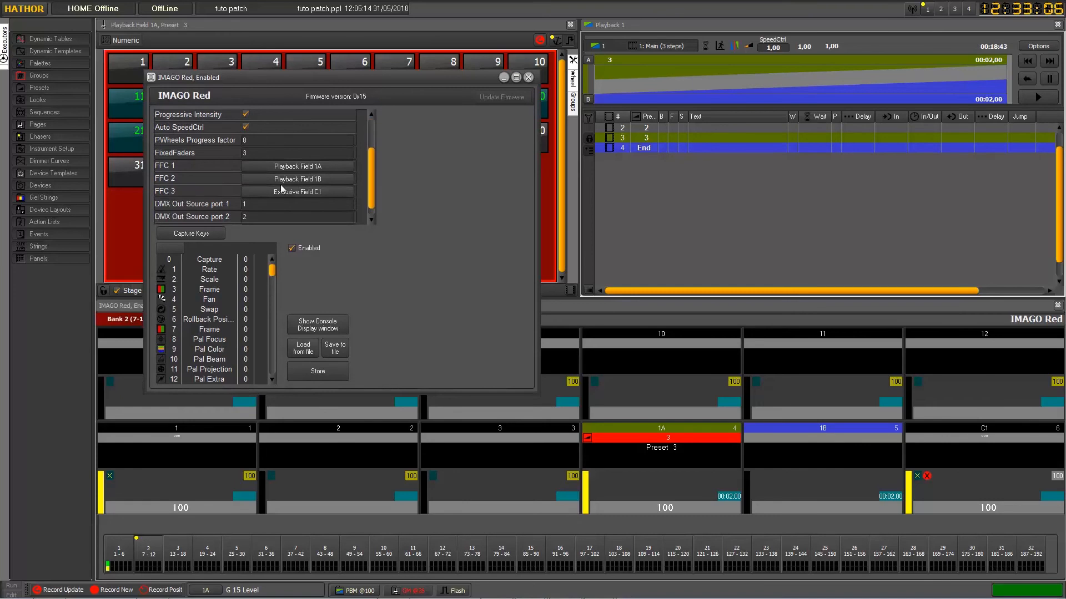
click(317, 191)
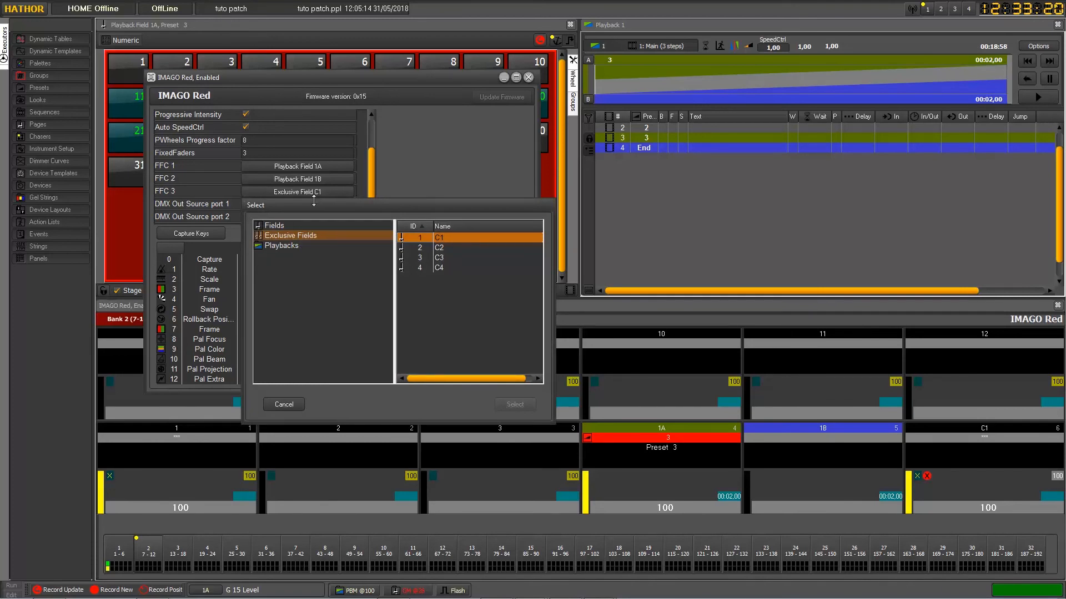
click(283, 404)
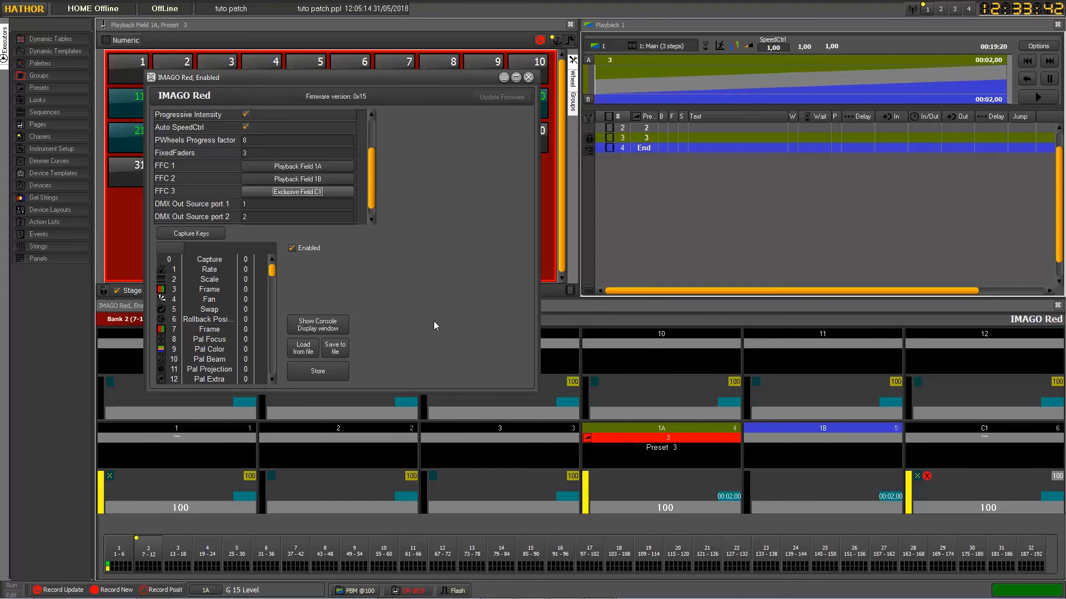
Assign the Playbacks Master as the fader target of FFC 3.
click(356, 591)
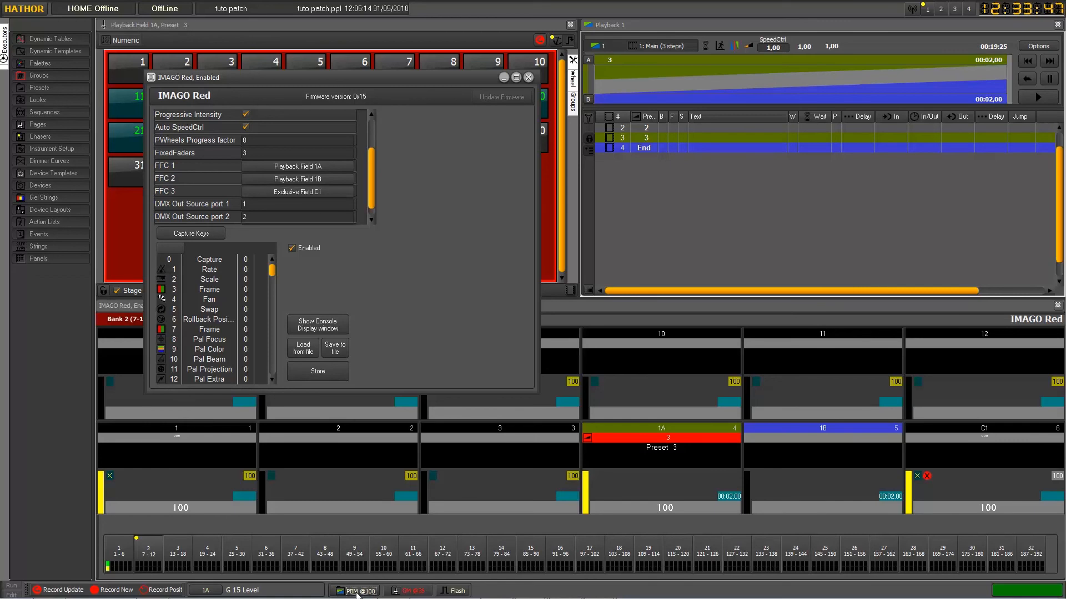
drag(320, 208, 305, 189)
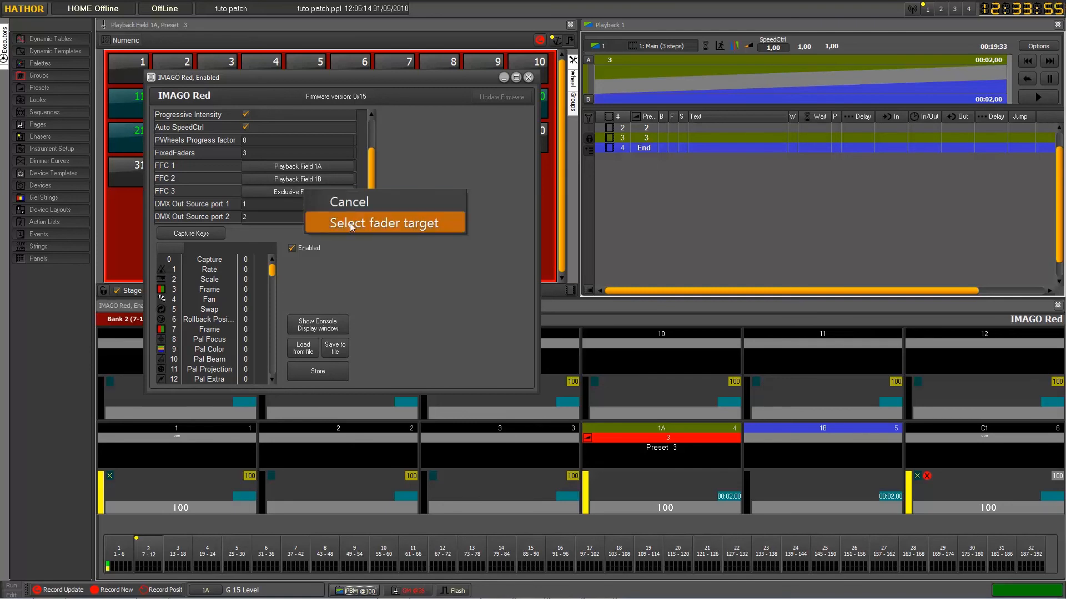
click(422, 228)
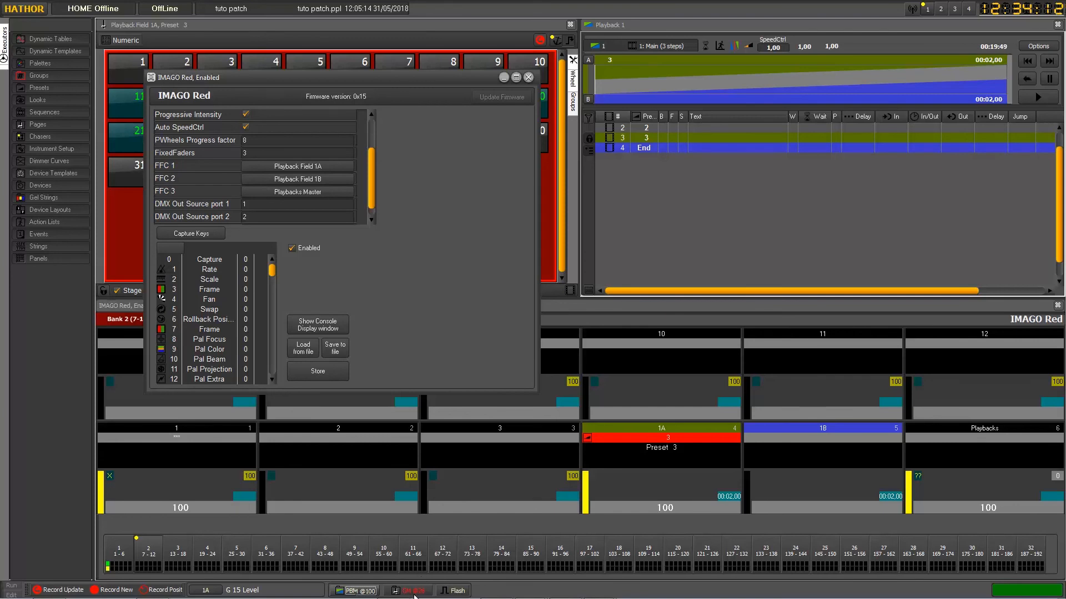
Assign the Grand Master as the fader target of FFC 3 and close the IMAGO Red settings.
drag(417, 595, 308, 188)
click(348, 219)
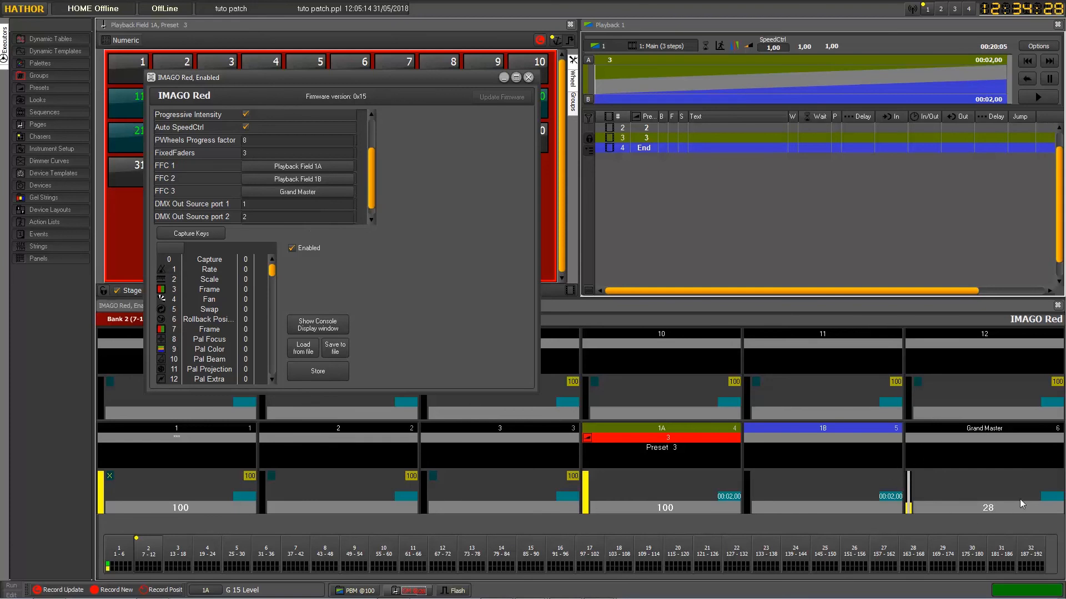
click(527, 77)
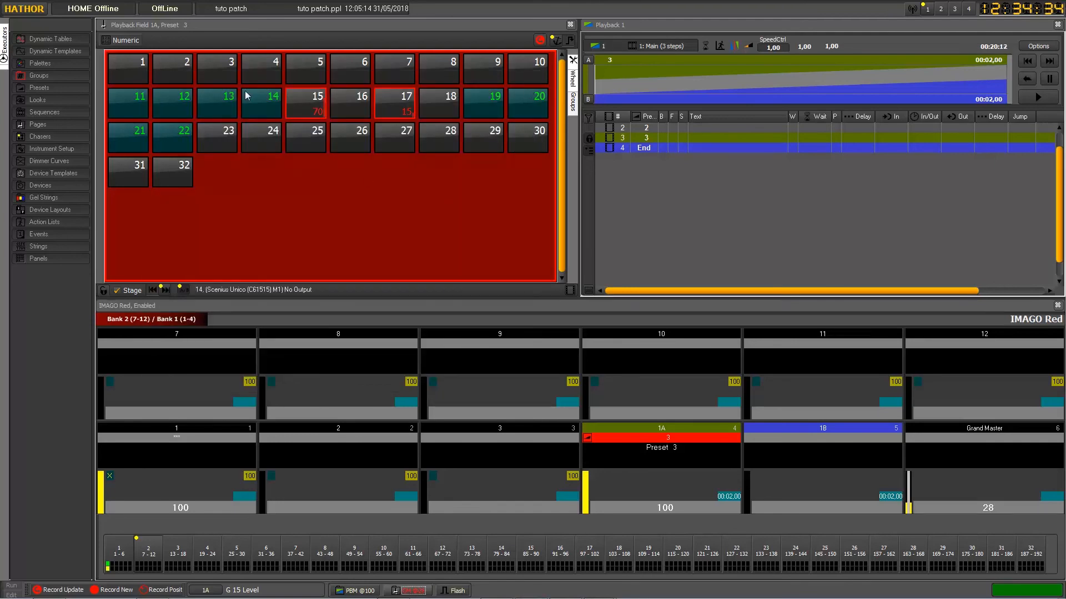
Select groups 3 and 4 in Playback Field 1A and raise their level to 75.
click(228, 71)
click(262, 73)
scroll(286, 74, up, 15)
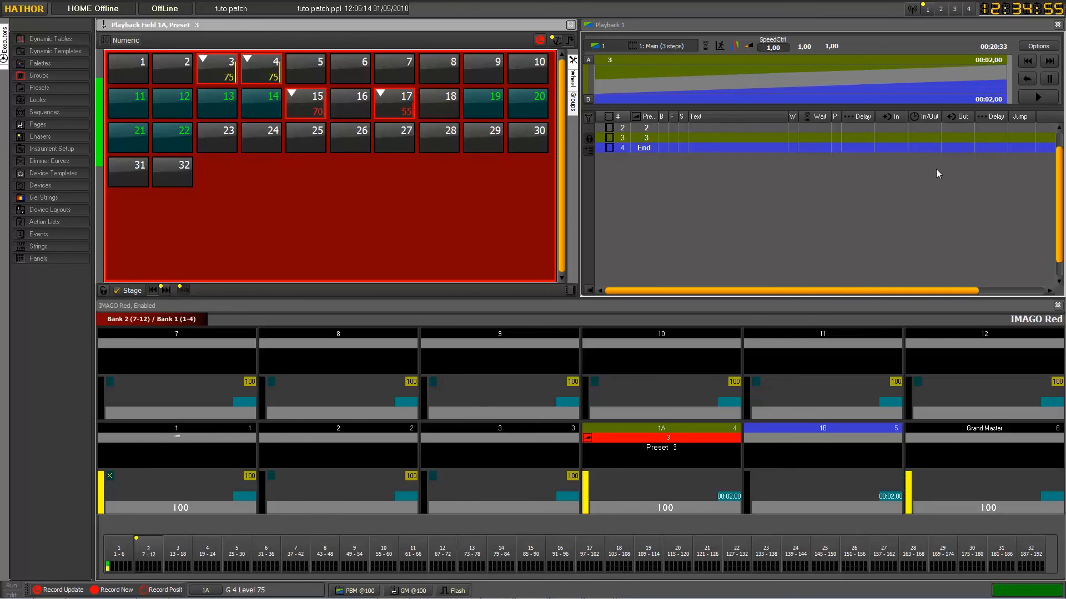
Reopen the IMAGO Red settings and assign the Playbacks Master as the fader target of FFC 3.
double_click(1009, 312)
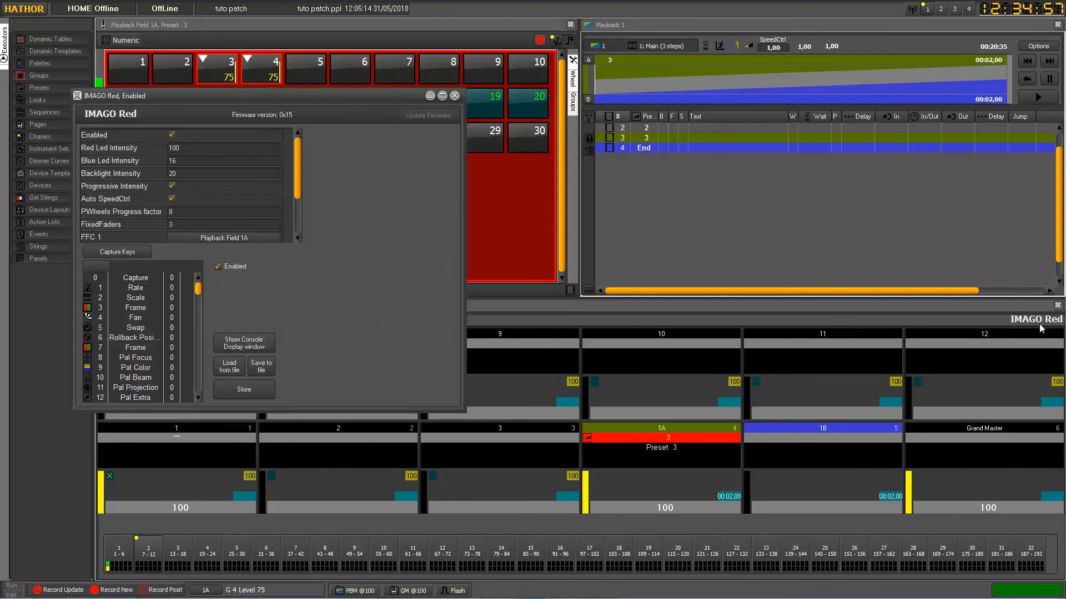
scroll(229, 179, down, 3)
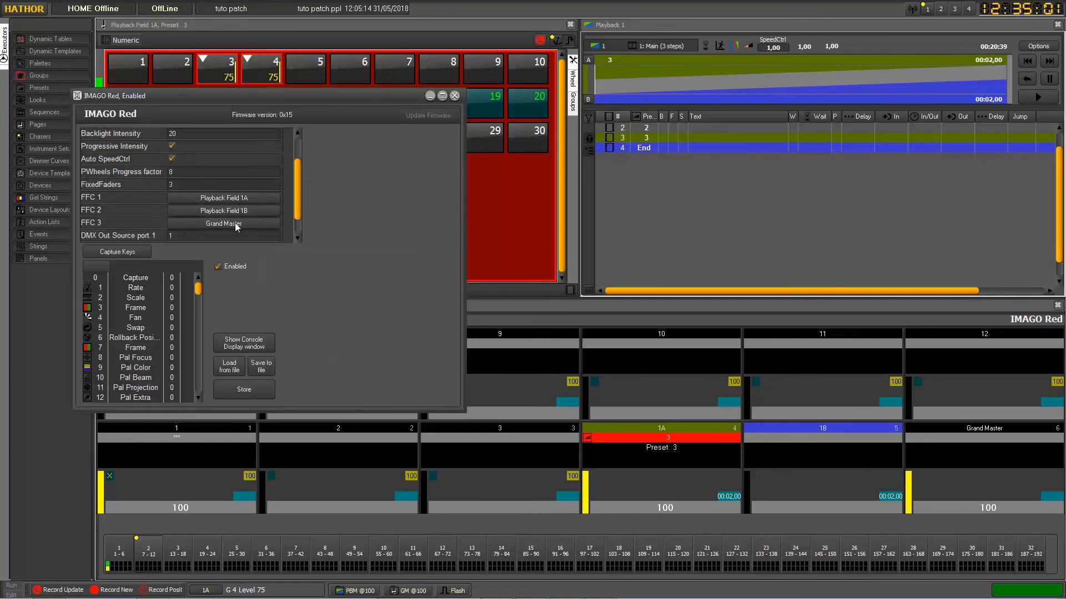
drag(359, 591, 235, 222)
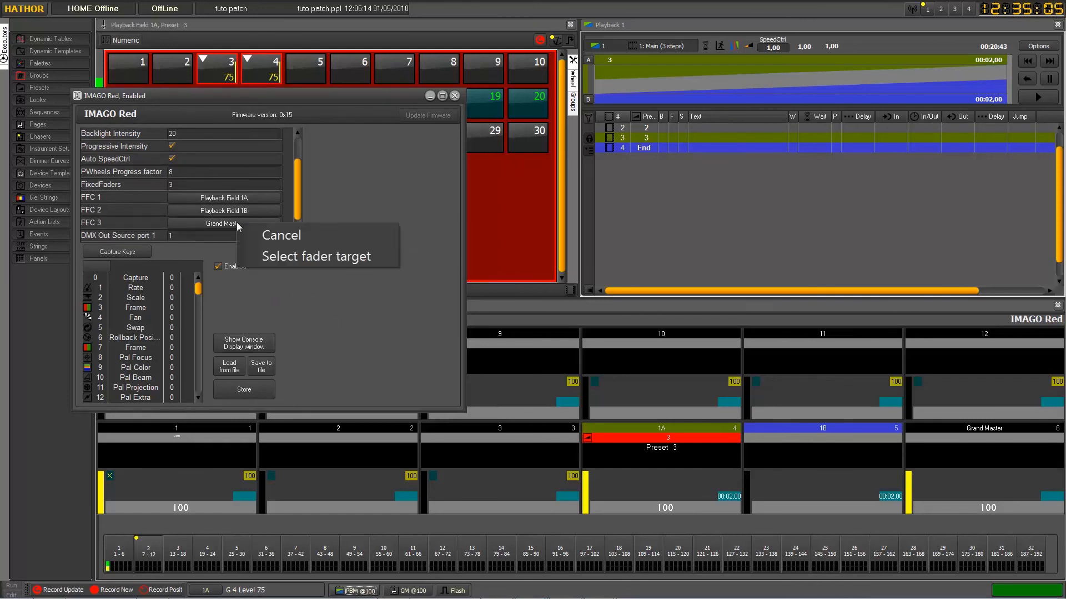
click(302, 255)
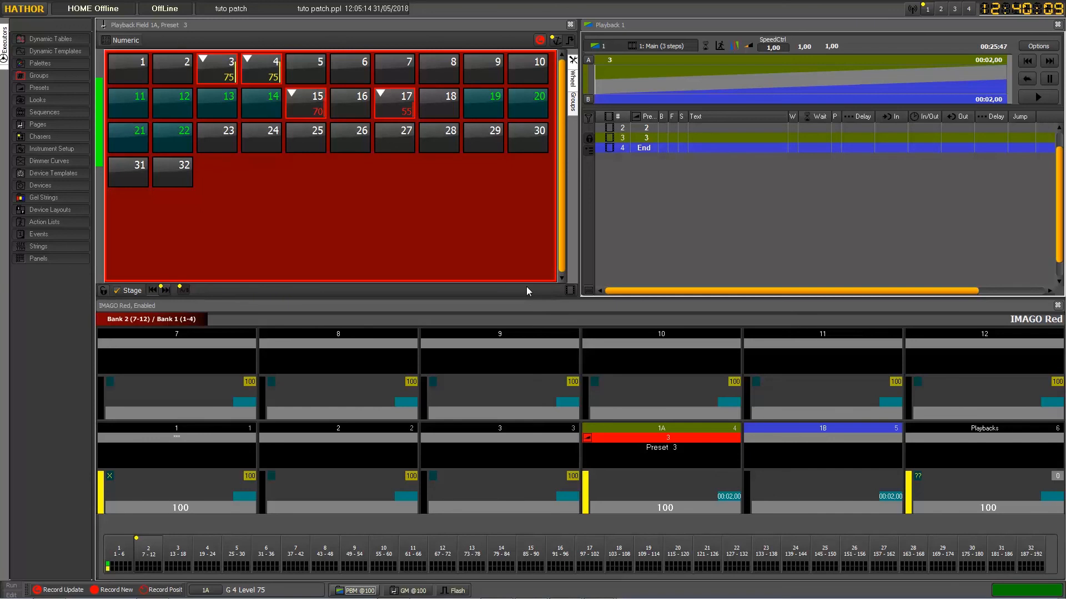
Assign Field 1 as the target of FFC 3 in the IMAGO Red settings and close the settings.
double_click(1027, 319)
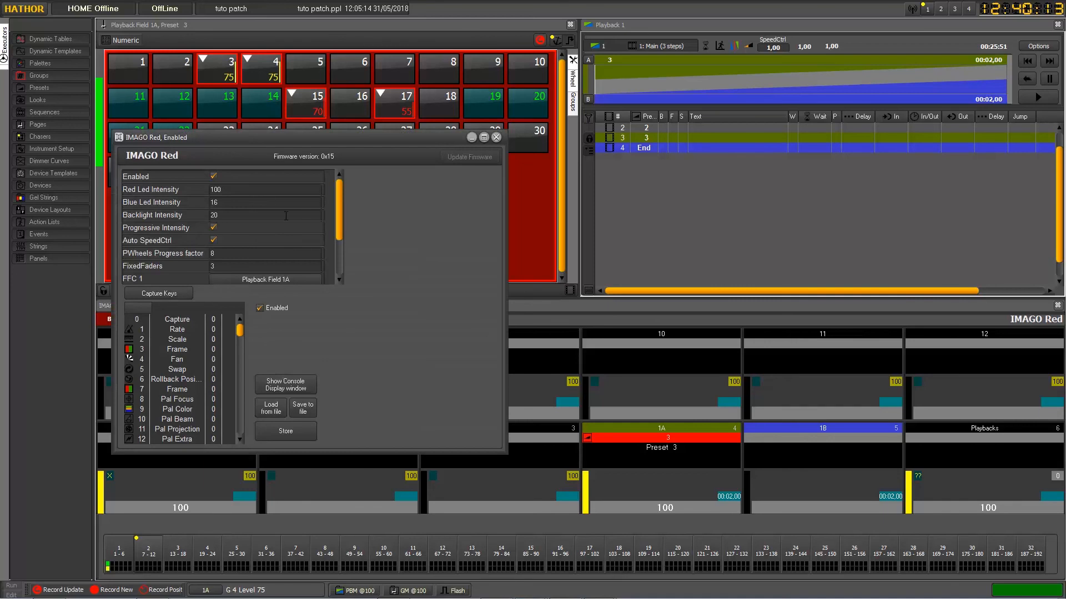
scroll(267, 241, down, 3)
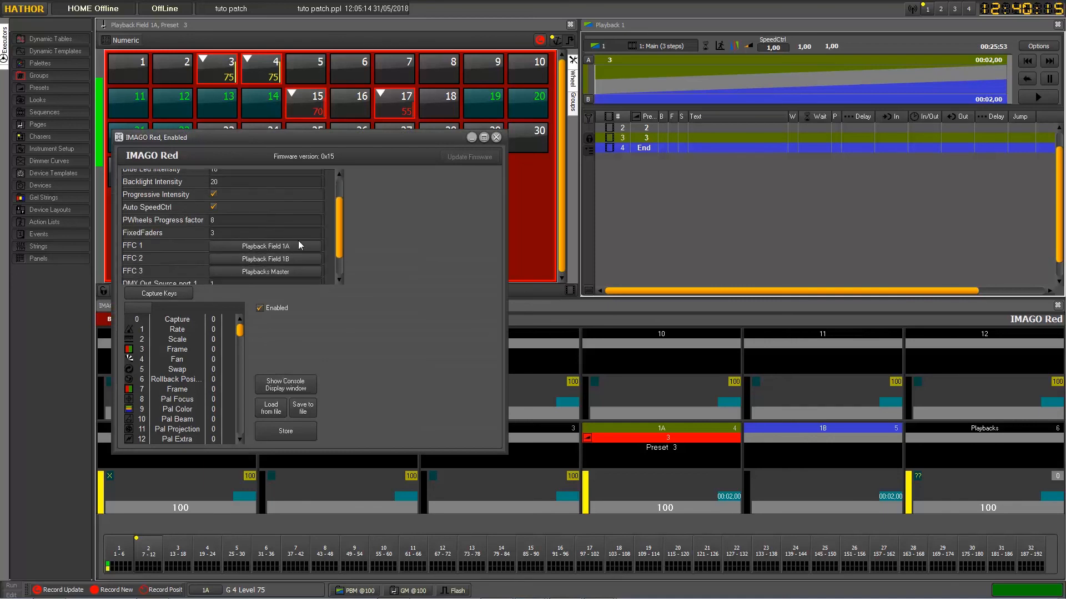
click(271, 272)
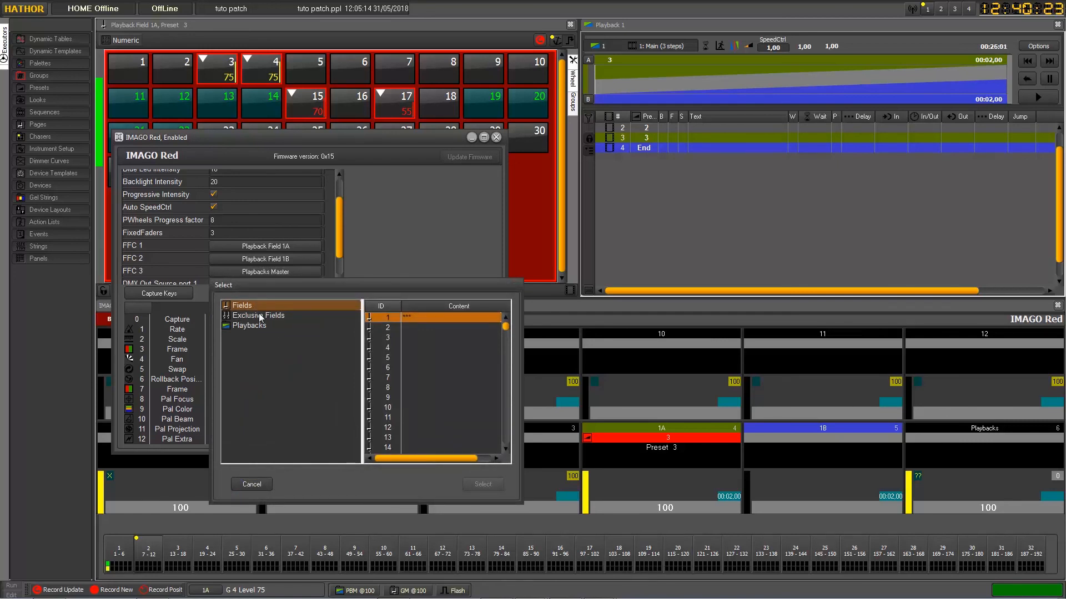
click(245, 306)
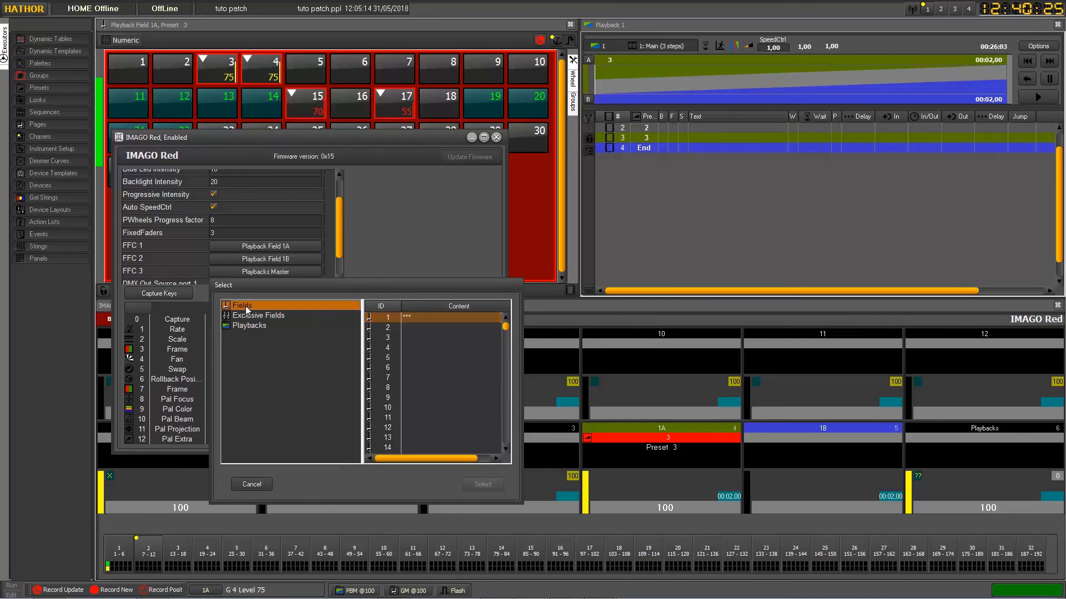
drag(275, 289, 383, 215)
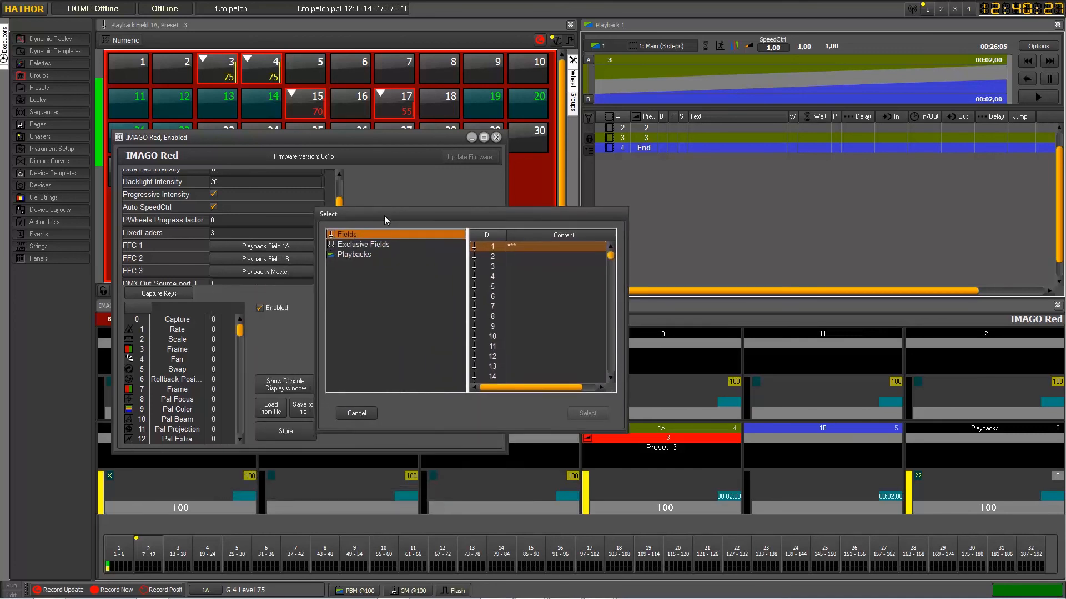
click(527, 246)
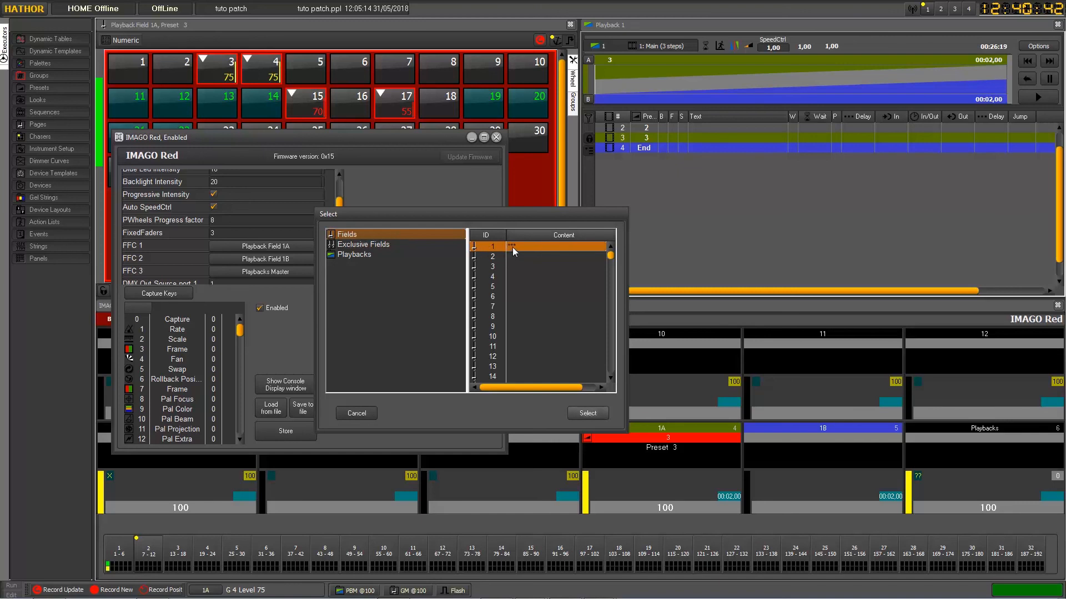
double_click(512, 248)
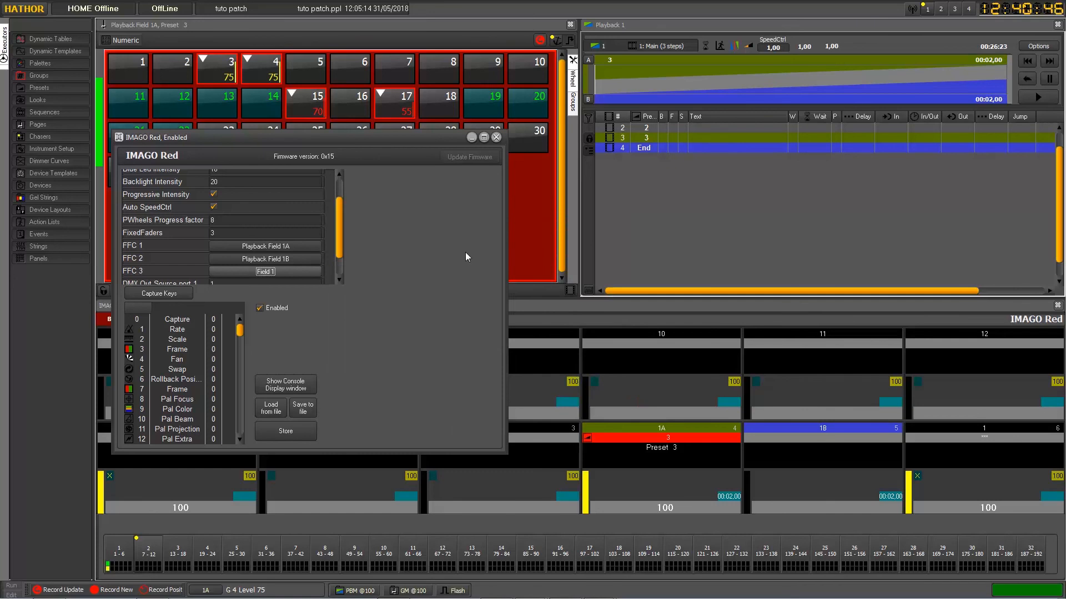
click(497, 137)
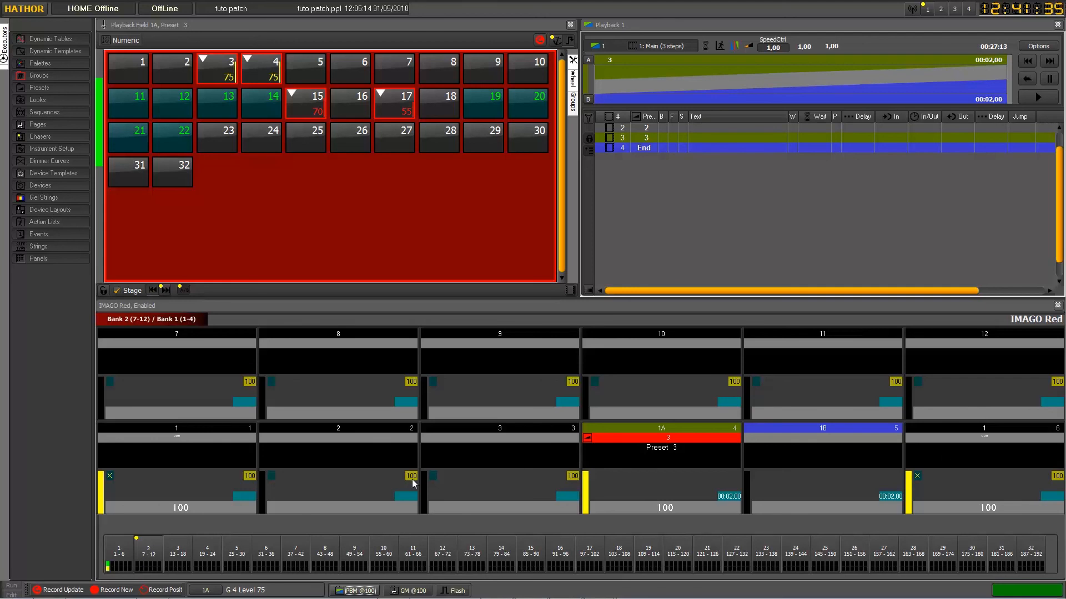
Step through the IMAGO Red fader banks one by one from bank 1 to bank 5 (25-30).
click(129, 559)
click(147, 555)
click(182, 562)
click(205, 563)
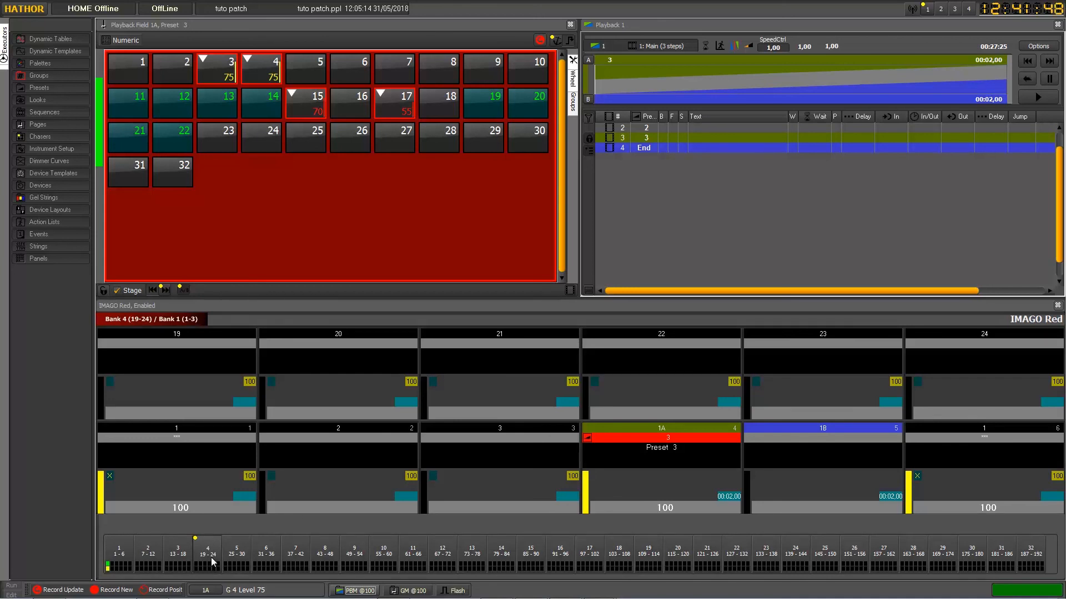
click(235, 556)
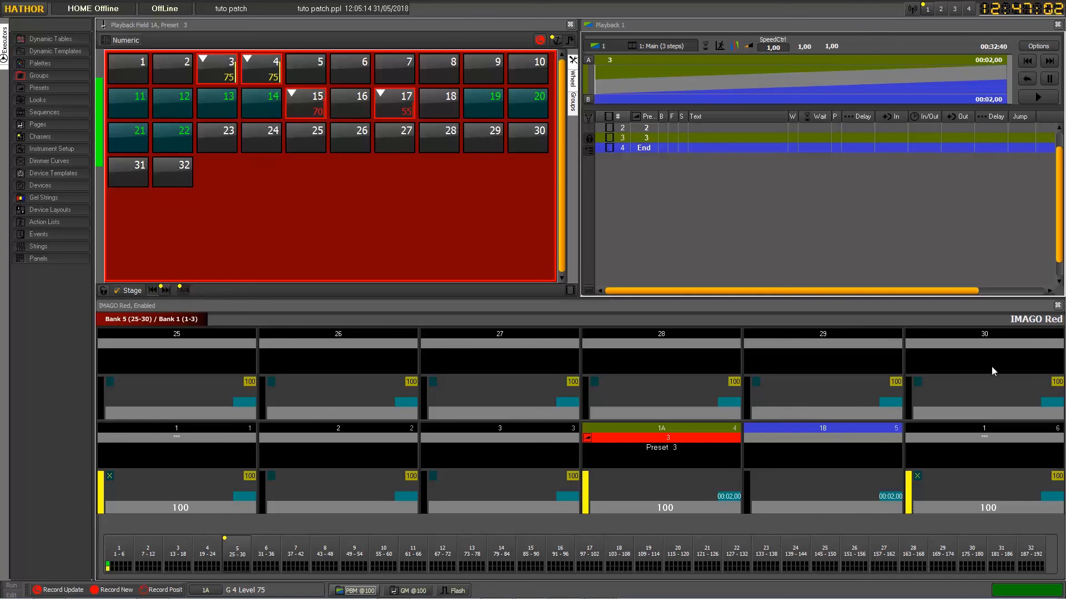
Set FixedFaders to 0 in the IMAGO Red settings and close the settings.
double_click(1029, 321)
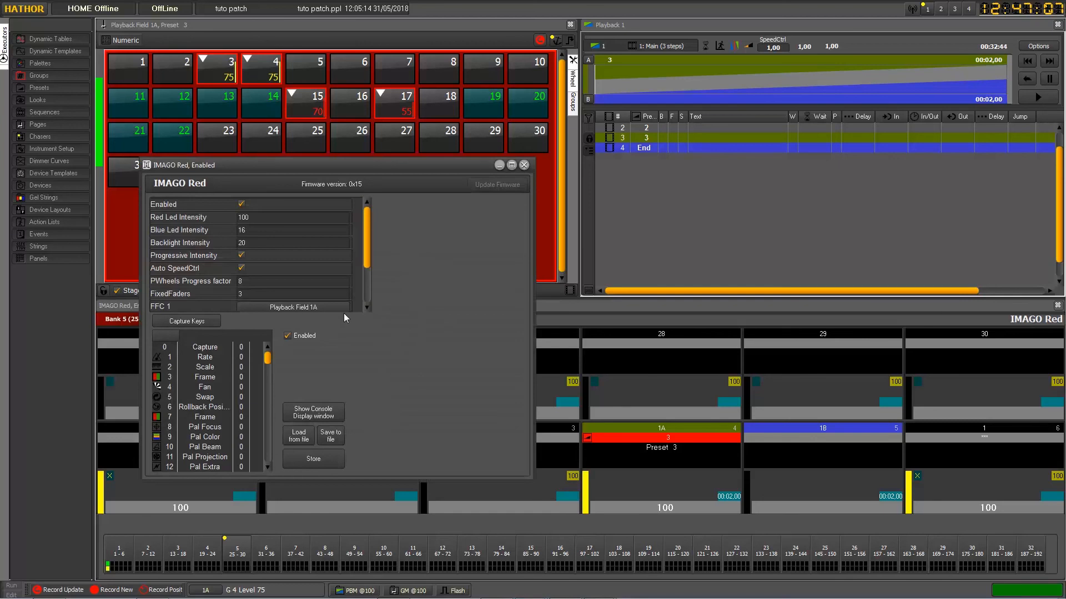
scroll(323, 258, down, 3)
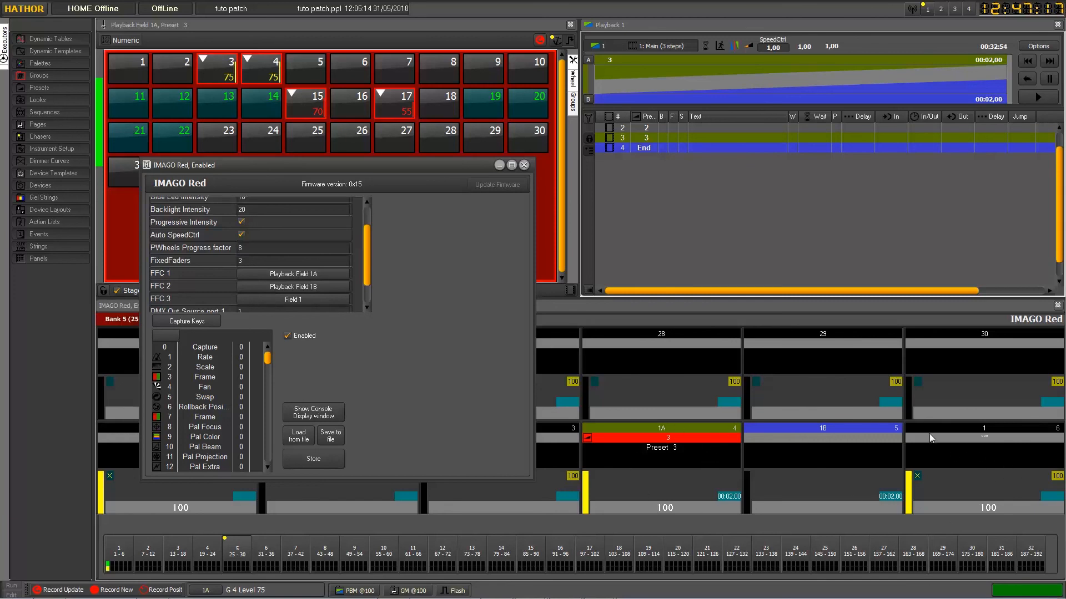
click(267, 261)
text(0)
key(Return)
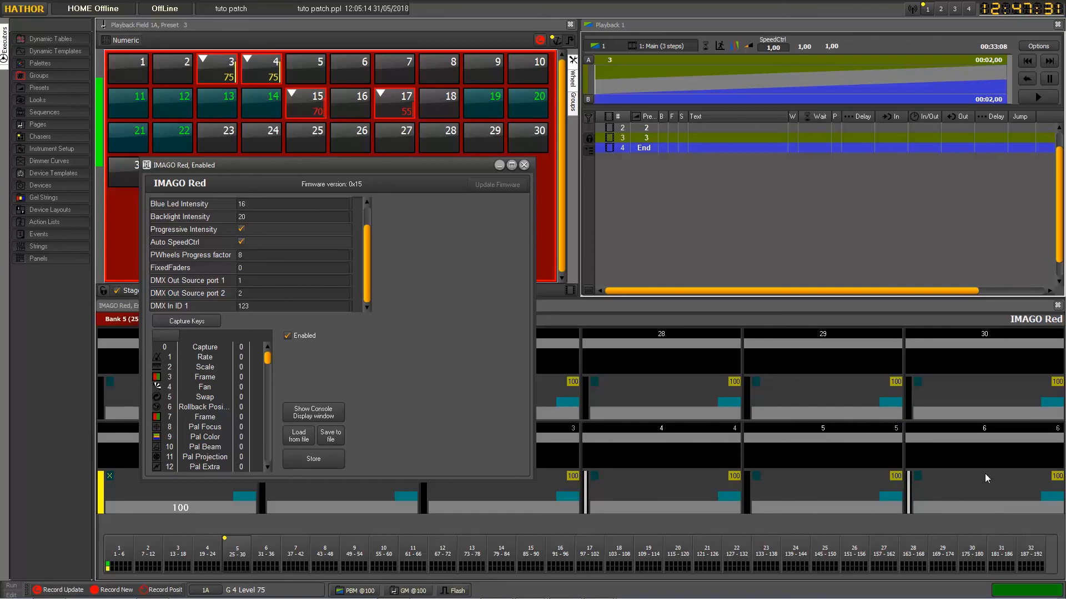
click(524, 165)
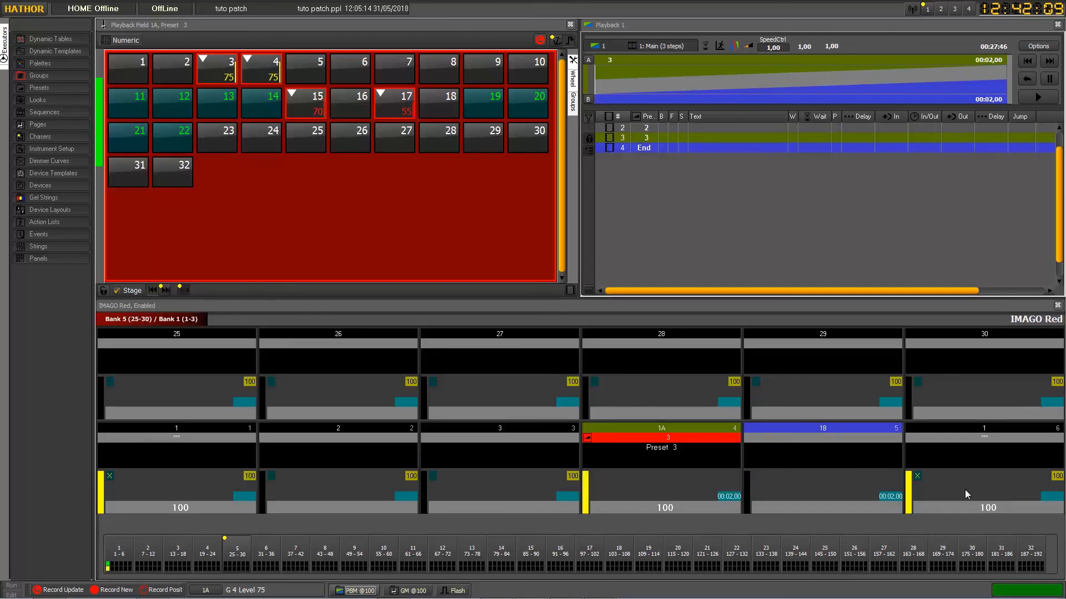